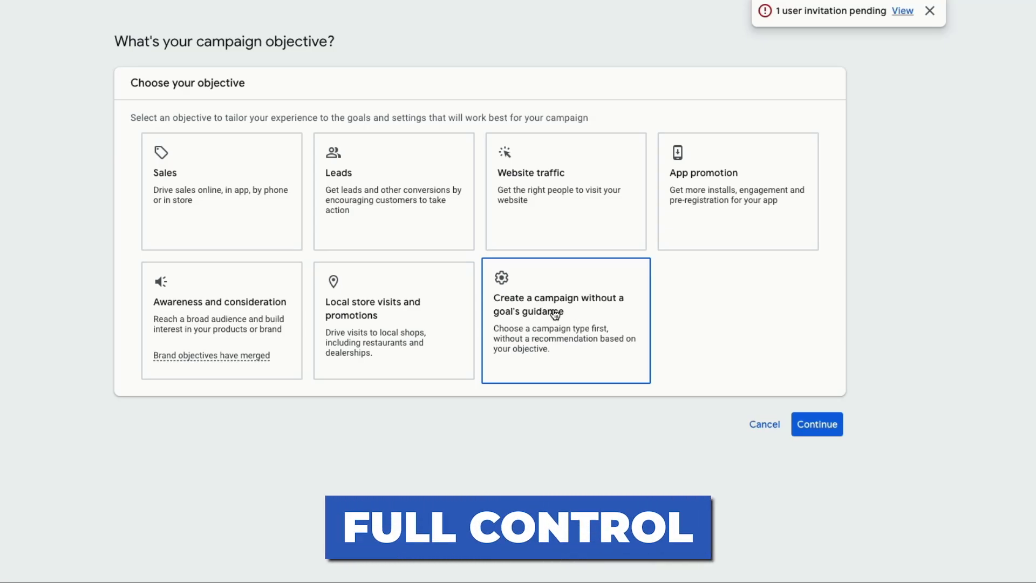
Step: Create a Search campaign without goal guidance named 'Roofing London' with a Page view goal
left_click(555, 315)
scroll(555, 315, "down", 7)
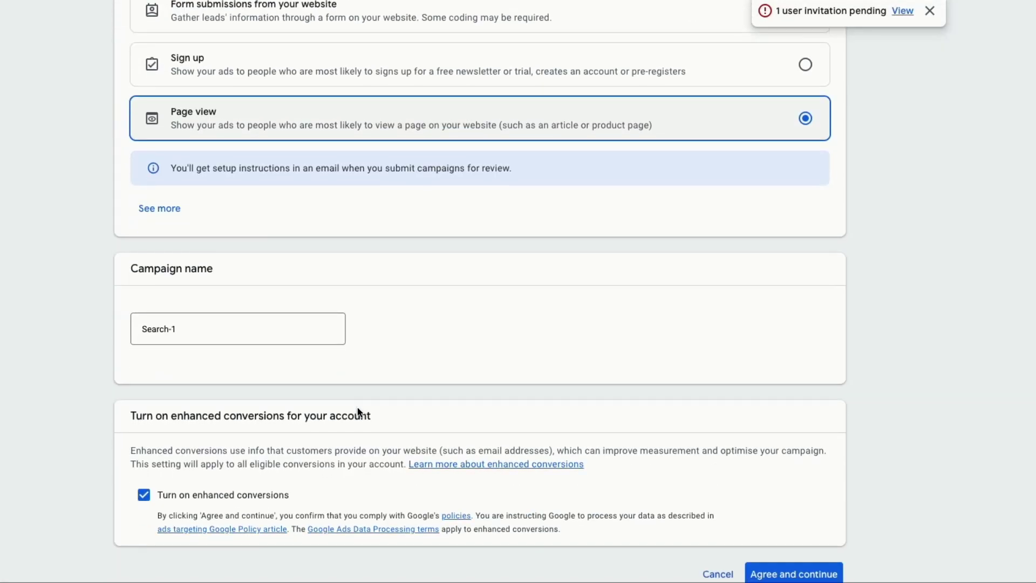
triple_click(162, 336)
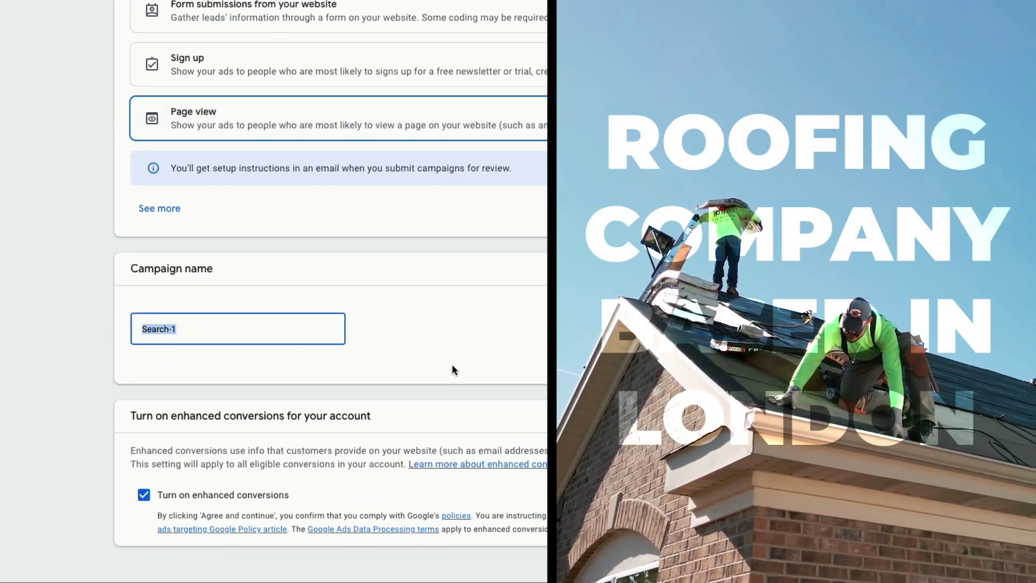
type("Roofing L")
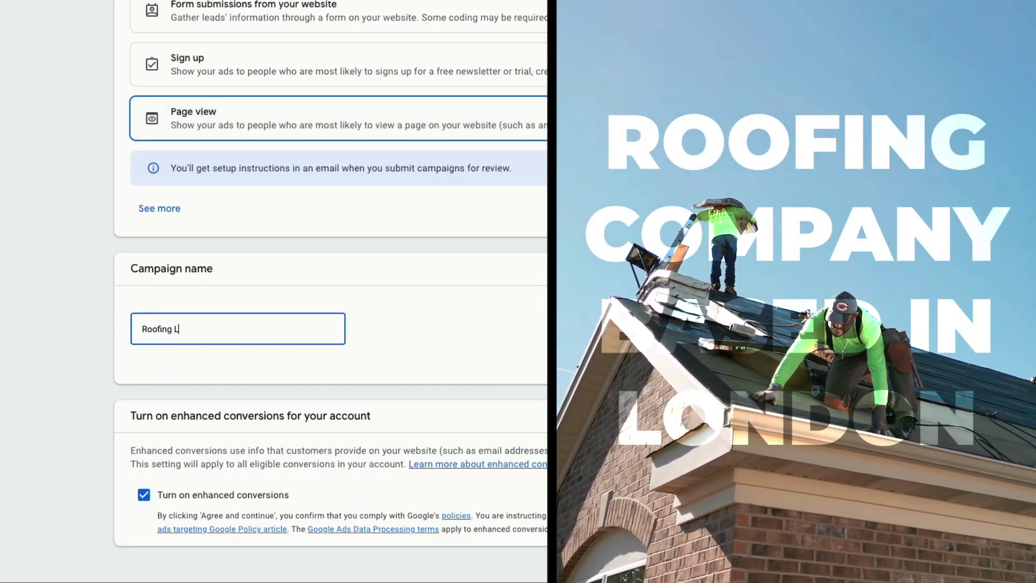
type("ondon")
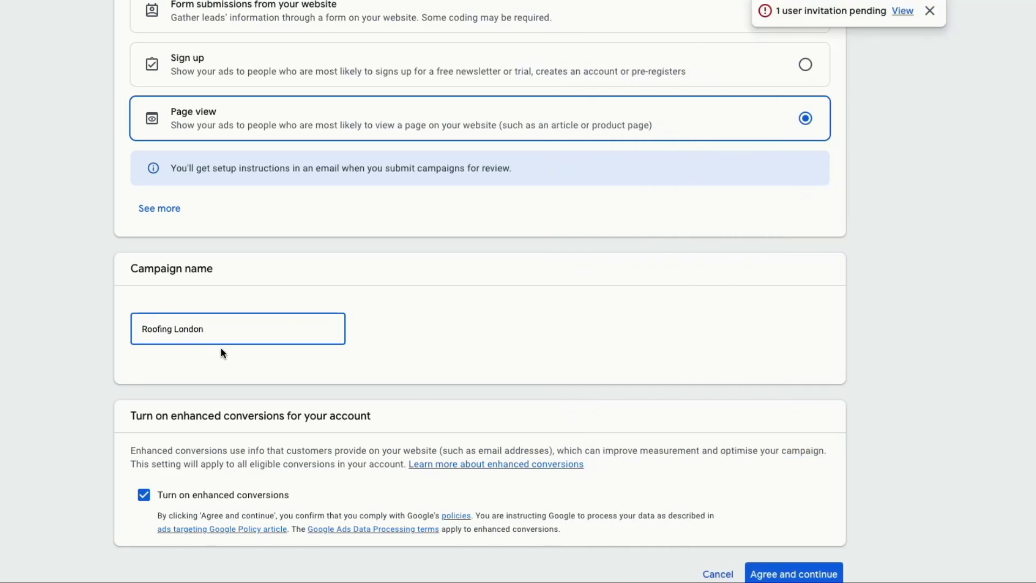
left_click(813, 576)
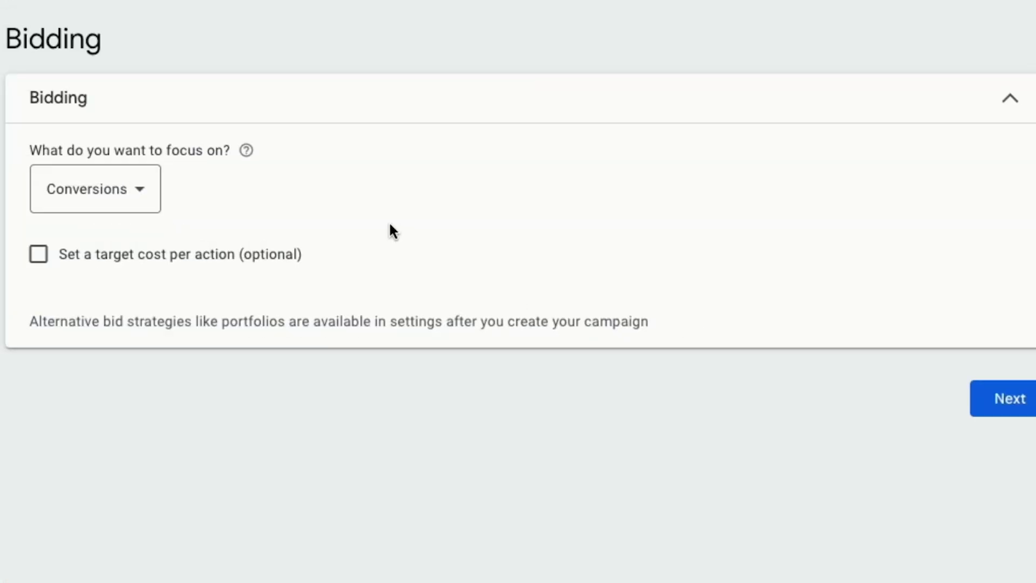
Step: Switch bidding focus to Clicks with a £7.04 maximum cost-per-click bid limit
left_click(108, 196)
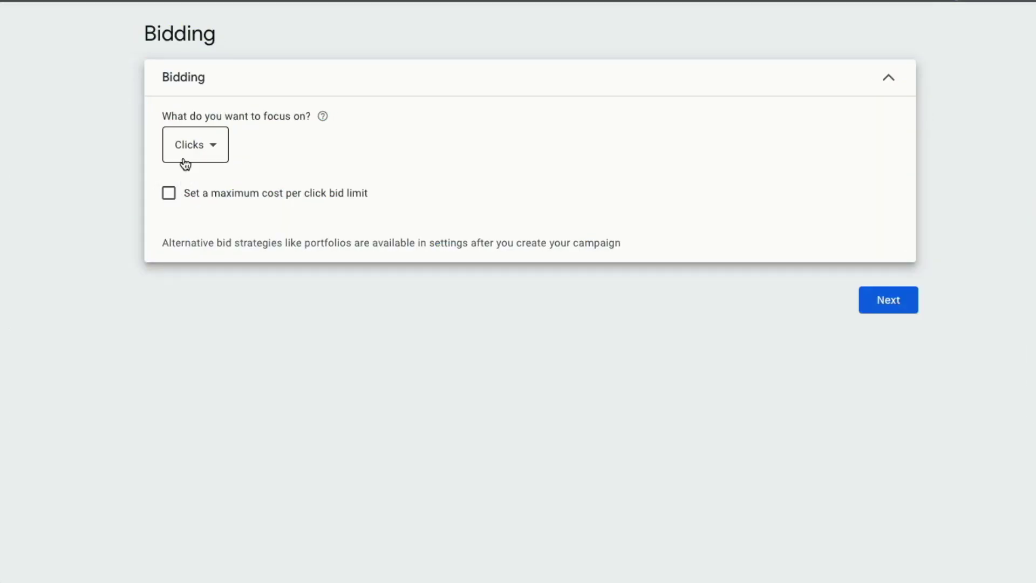
left_click(170, 194)
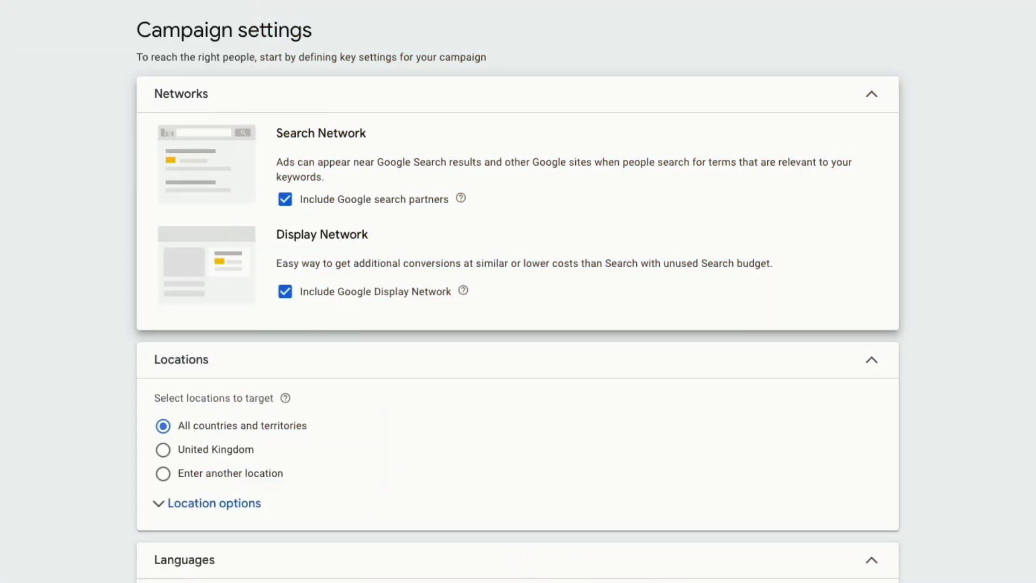
Step: Exclude the Google Display Network and target London, England as the campaign location
left_click(286, 292)
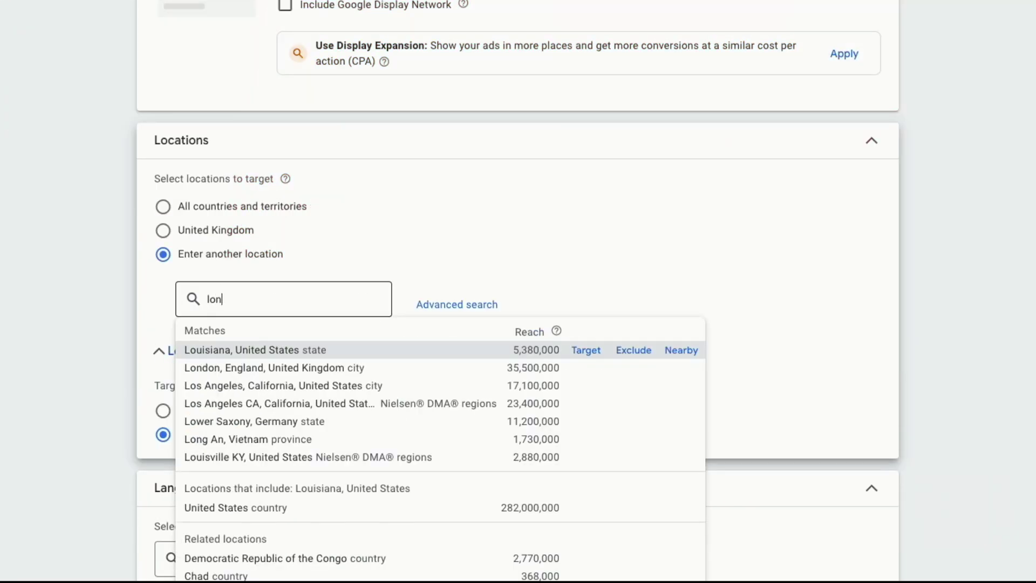
left_click(251, 349)
scroll(346, 378, "down", 1)
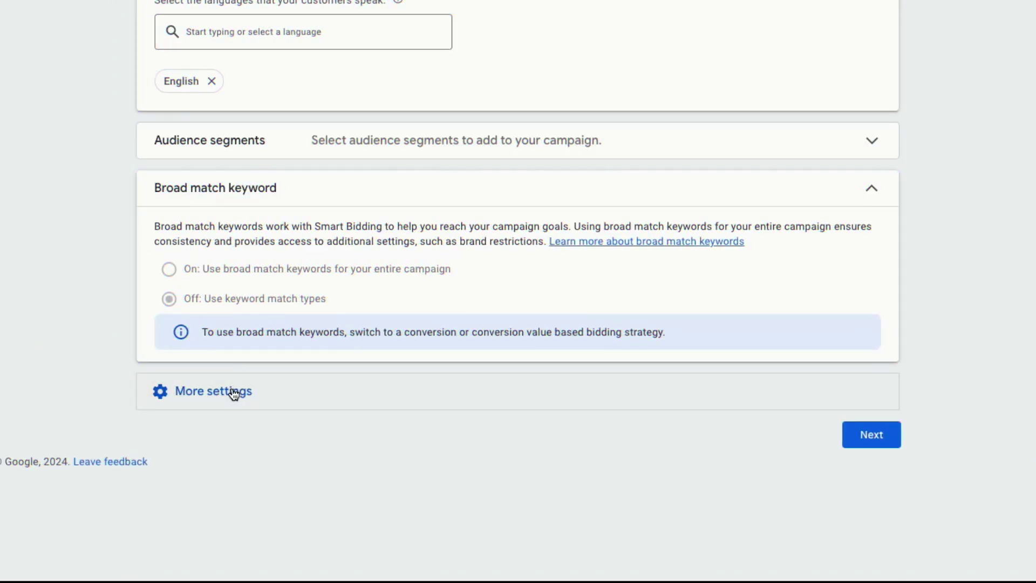
Step: Expand More settings and ad rotation, keeping Optimise: Prefer best performing ads
left_click(234, 393)
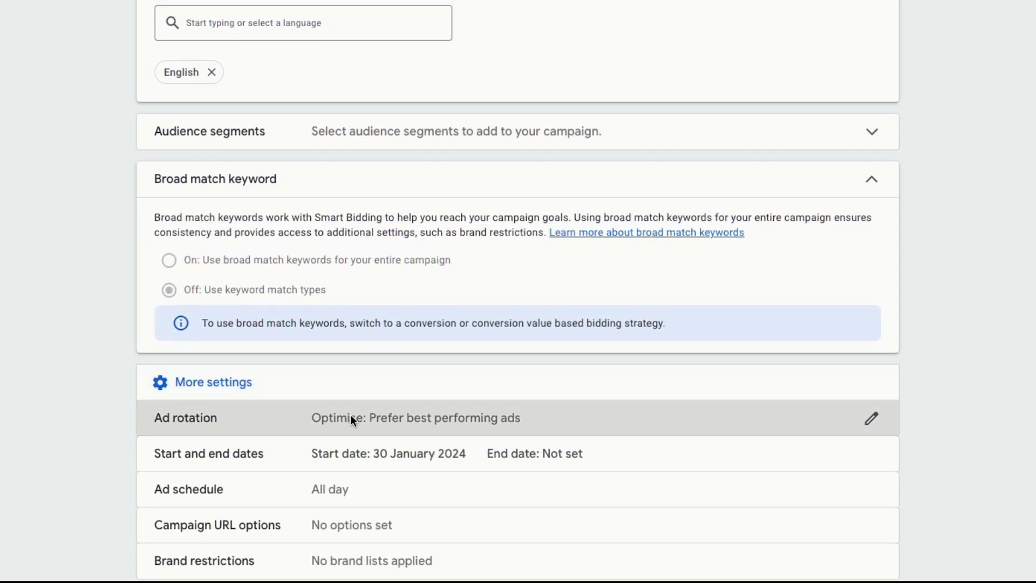
left_click(354, 420)
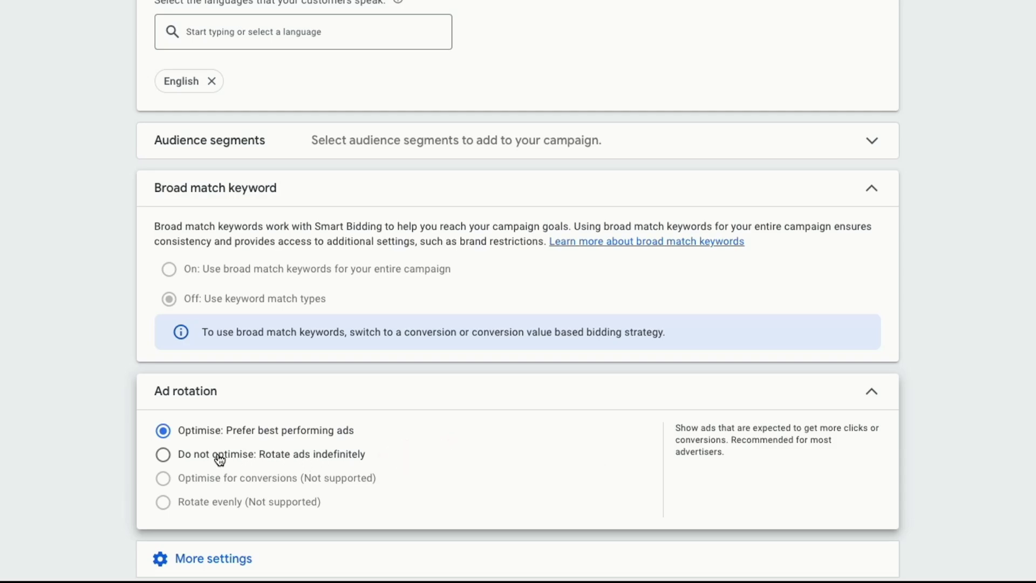
scroll(219, 459, "down", 3)
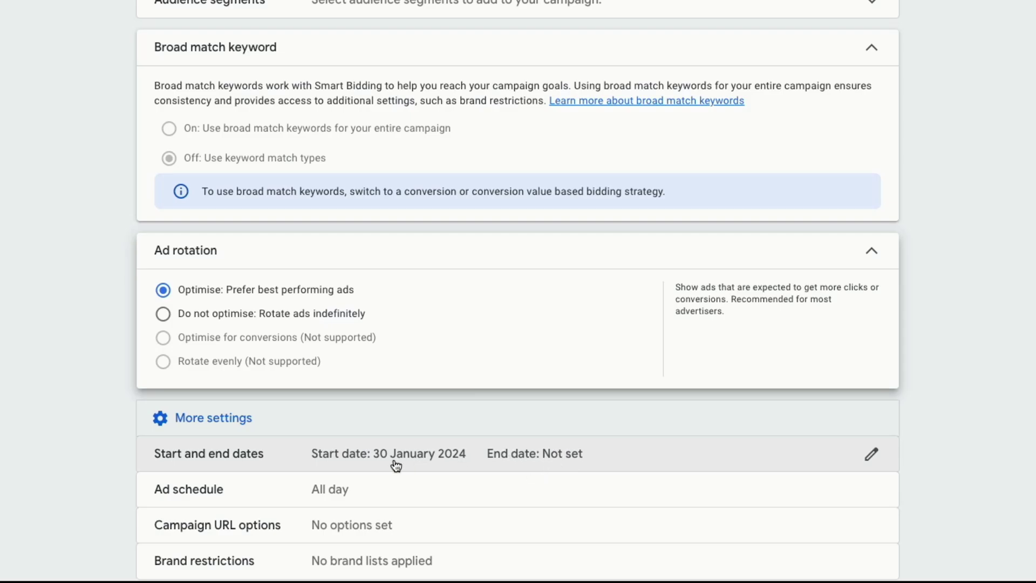
Step: Schedule ads for All days with a 00:00 start time
left_click(346, 493)
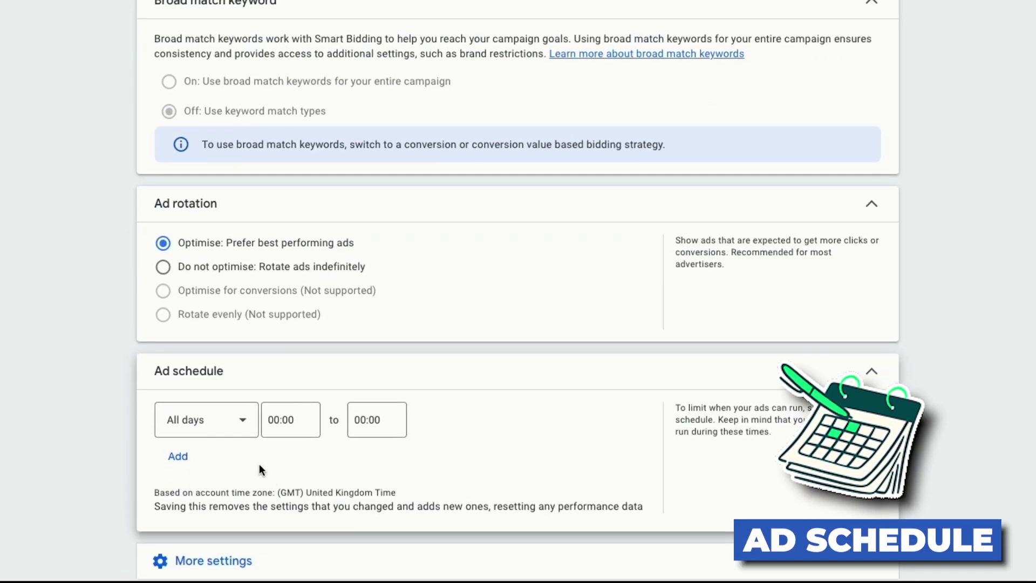
left_click(213, 423)
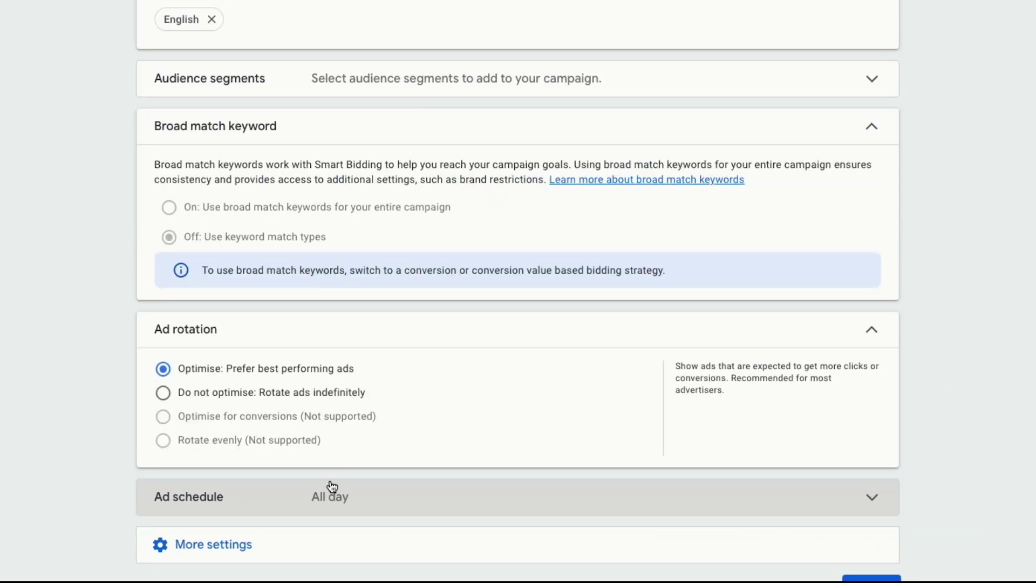
left_click(331, 491)
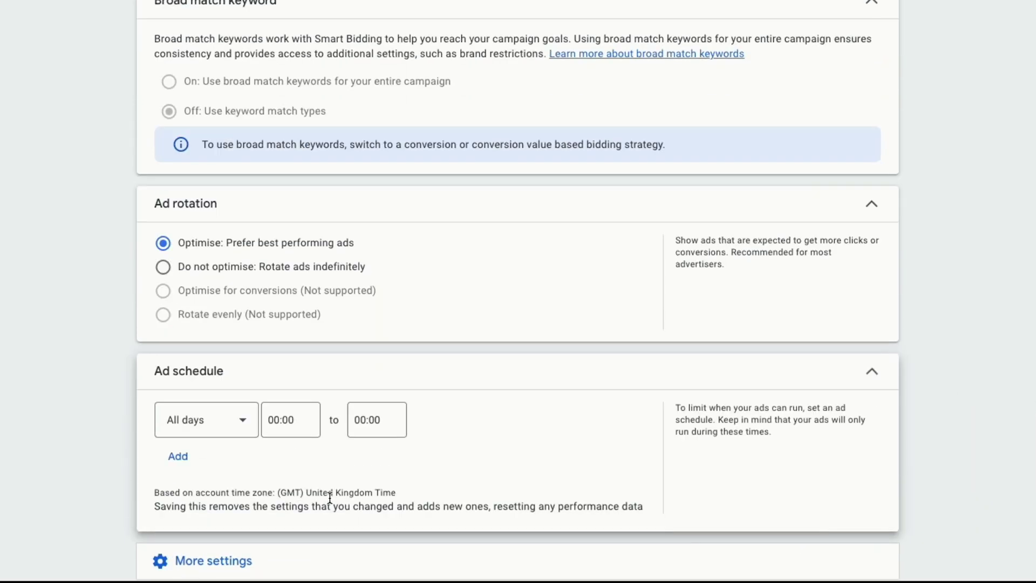
left_click(283, 427)
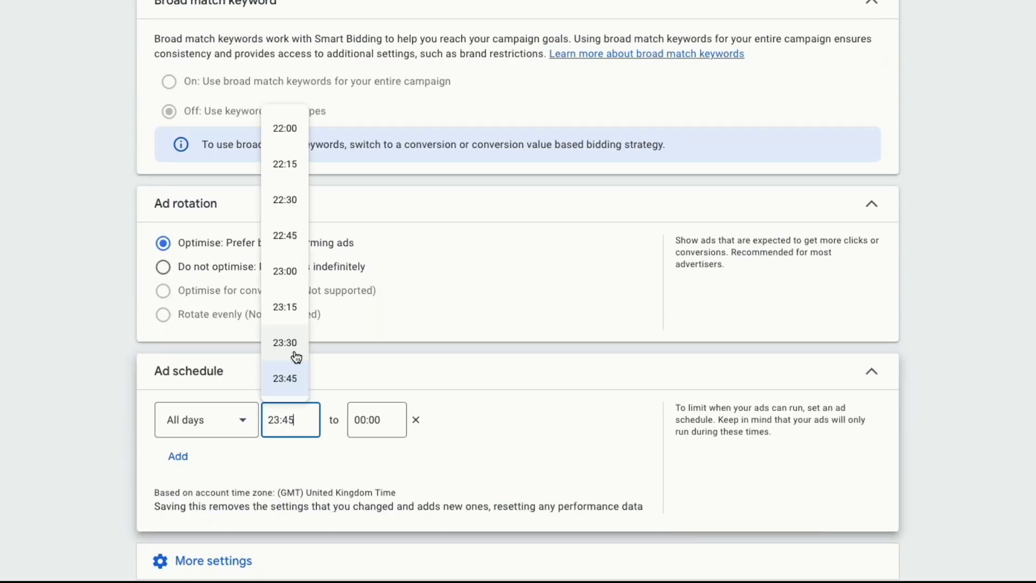
scroll(296, 356, "up", 20)
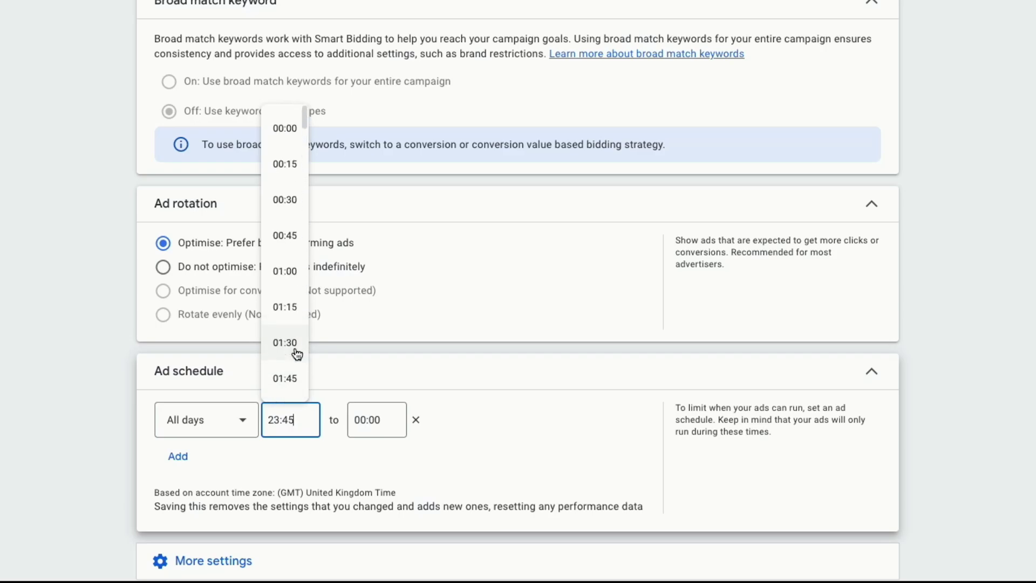
left_click(284, 129)
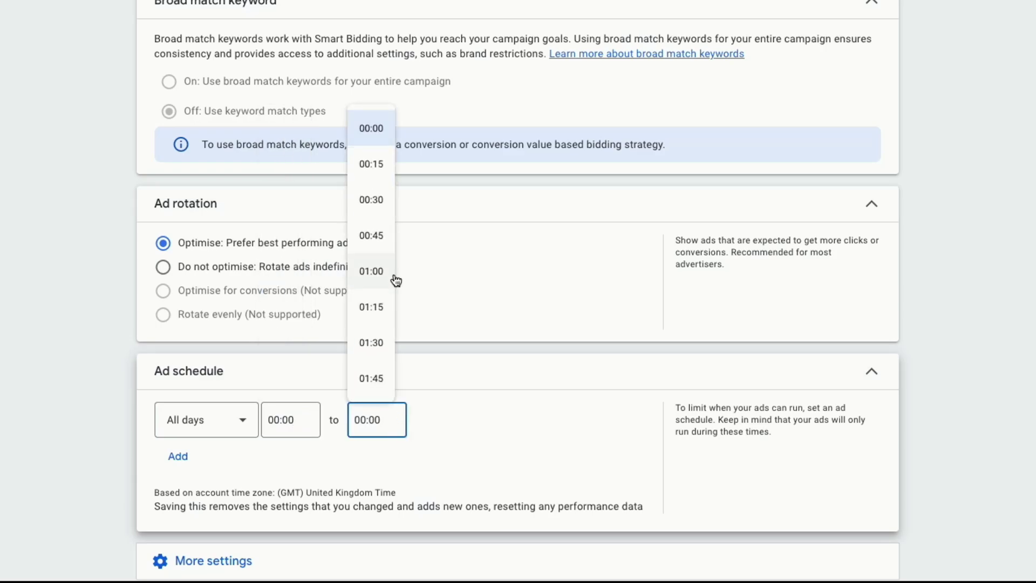
scroll(376, 344, "down", 20)
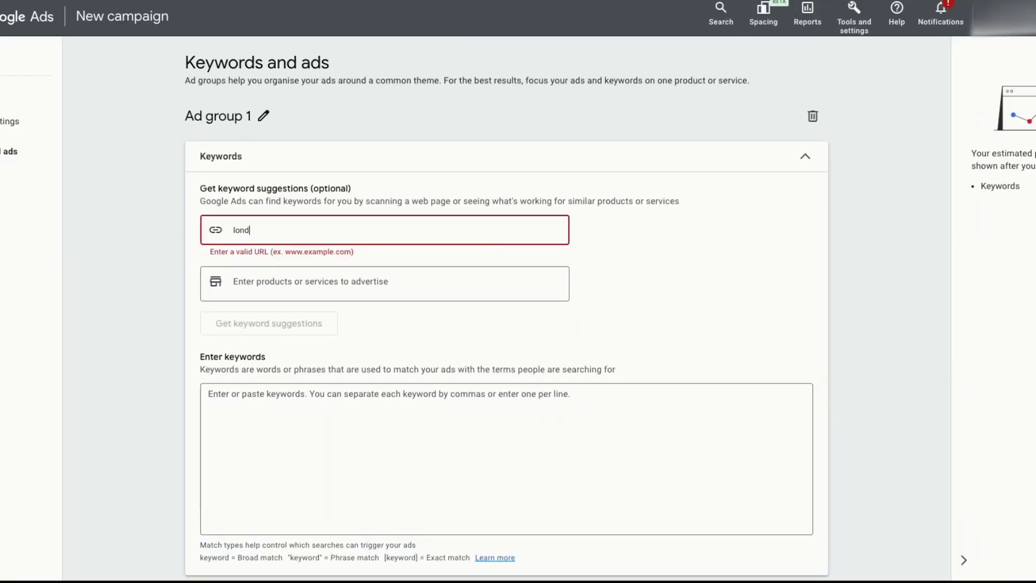
Step: Enter londonroofing.com as the site for keyword suggestions
type("onroofing.com")
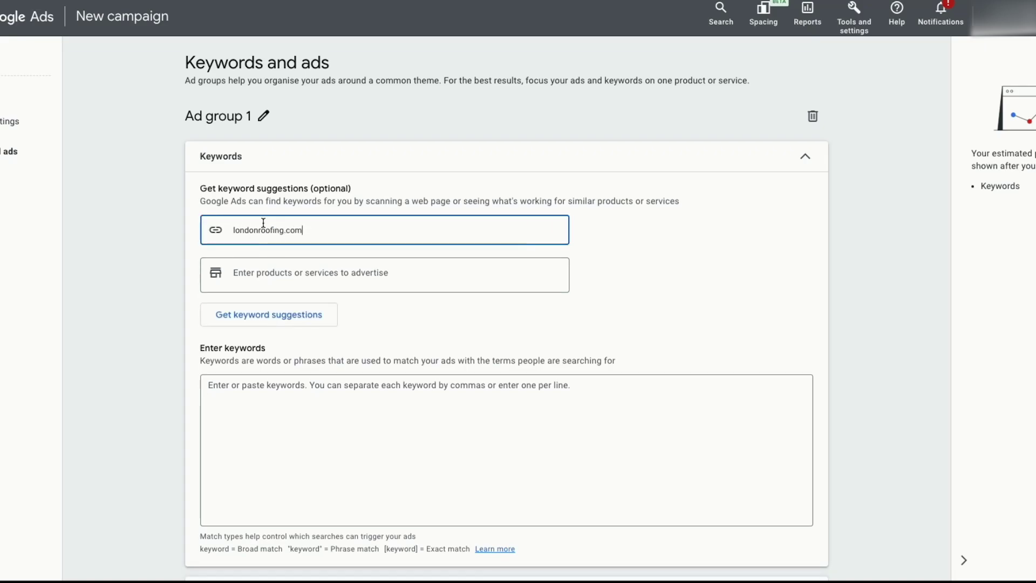
left_click(280, 276)
scroll(305, 329, "down", 2)
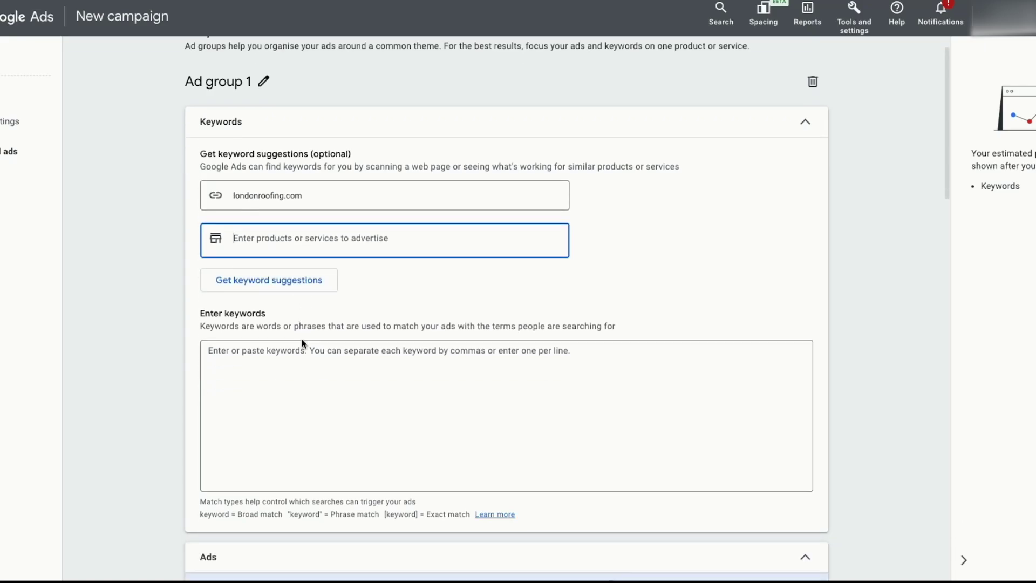
left_click(302, 322)
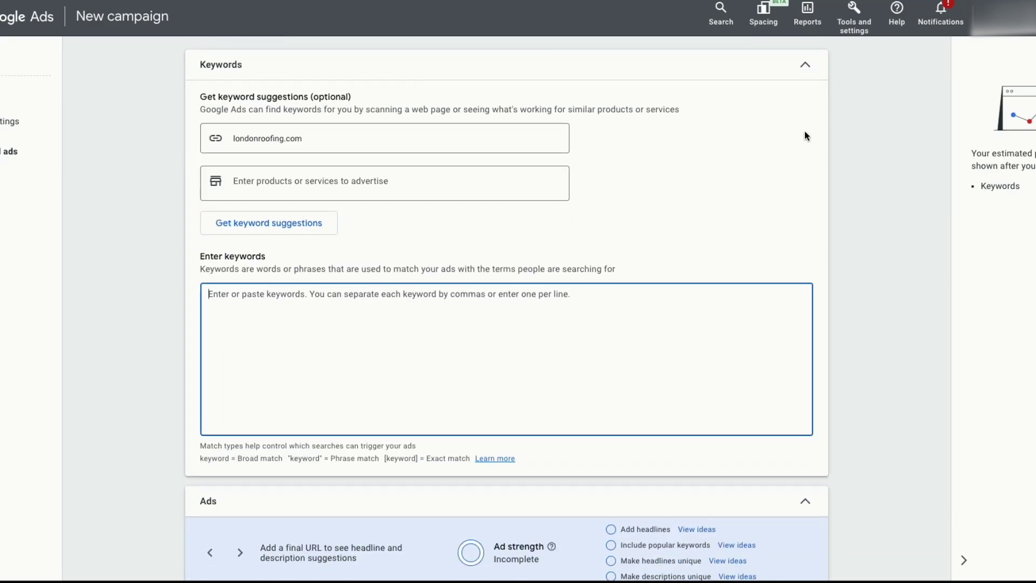
Step: In Keyword Planner, filter keyword ideas to those containing 'repairs'
left_click(854, 17)
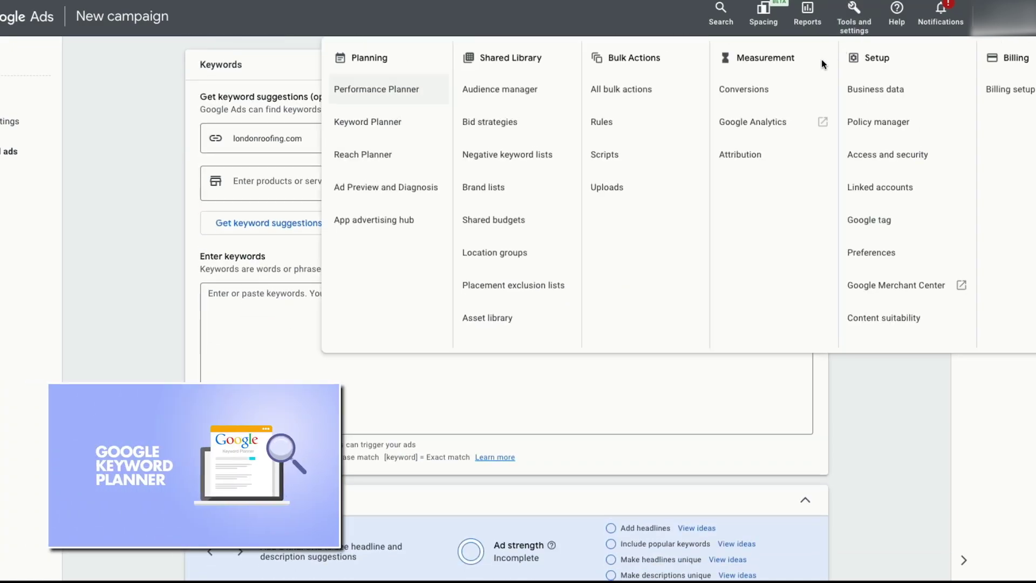
left_click(413, 129)
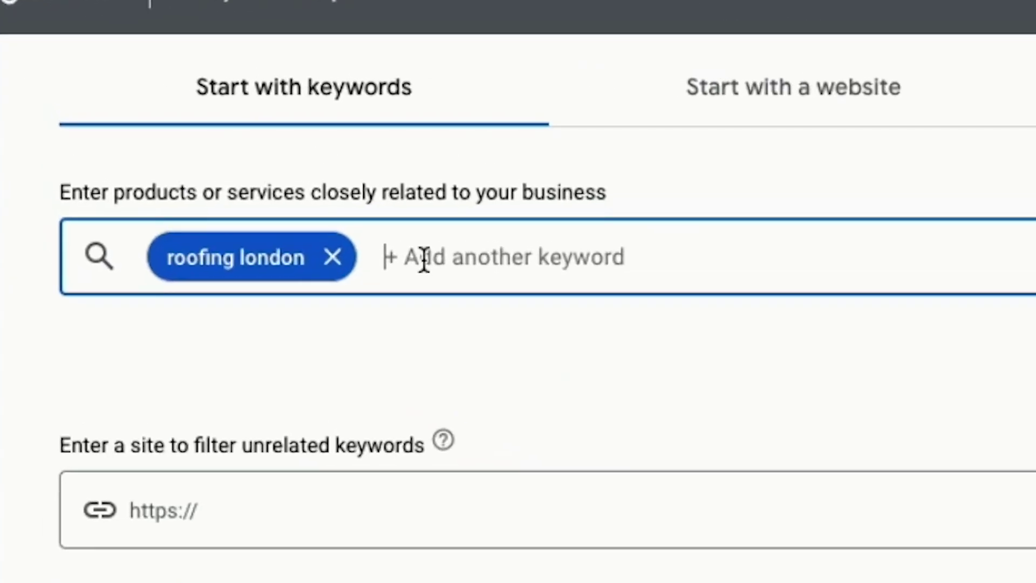
type("rd")
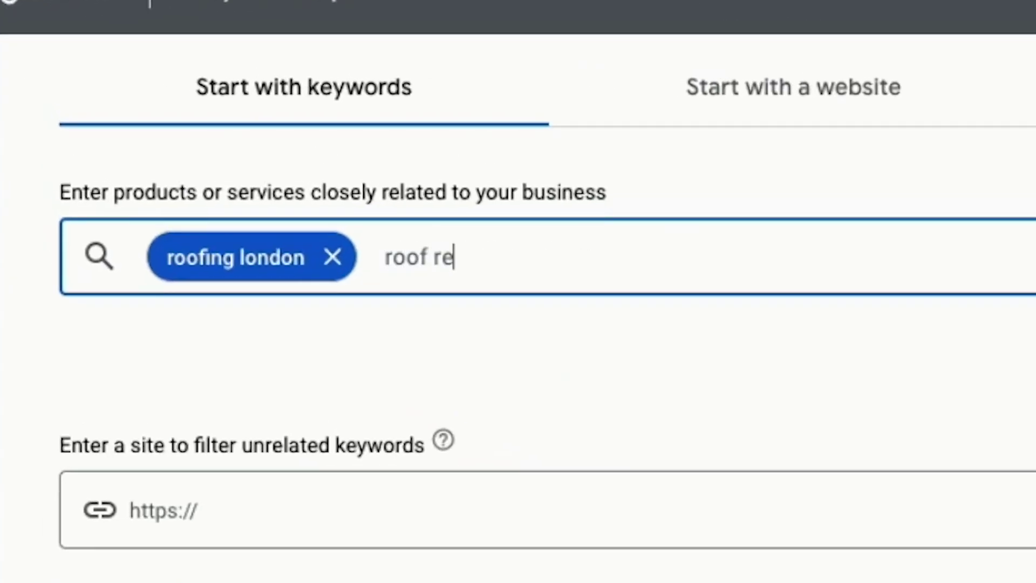
type("irs")
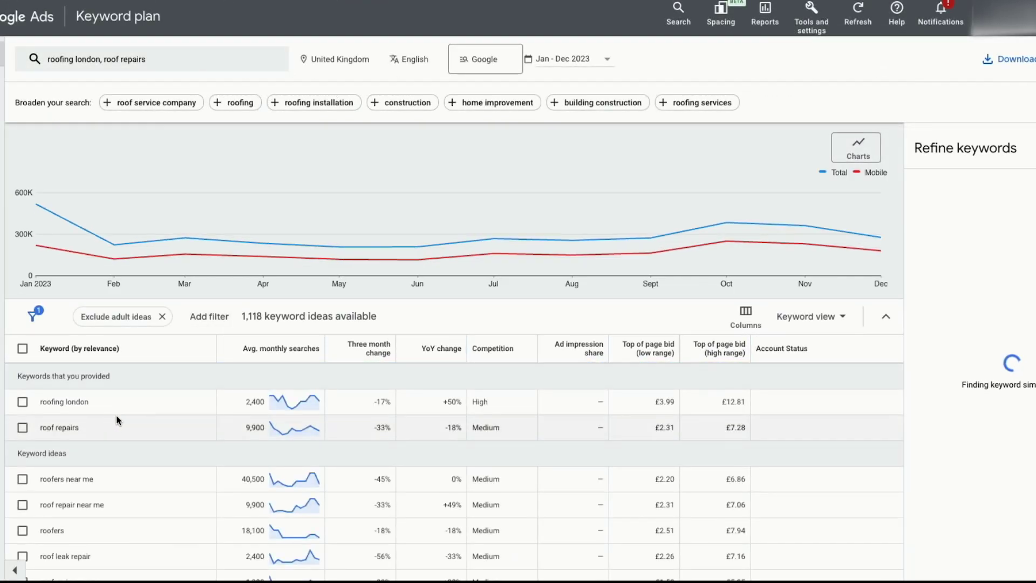
scroll(116, 420, "down", 2)
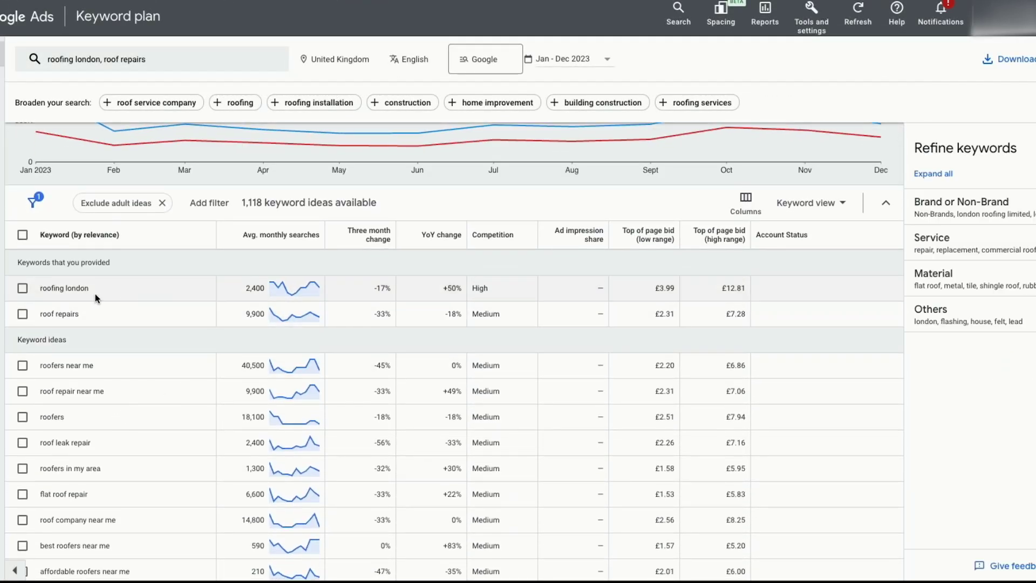
left_click(210, 203)
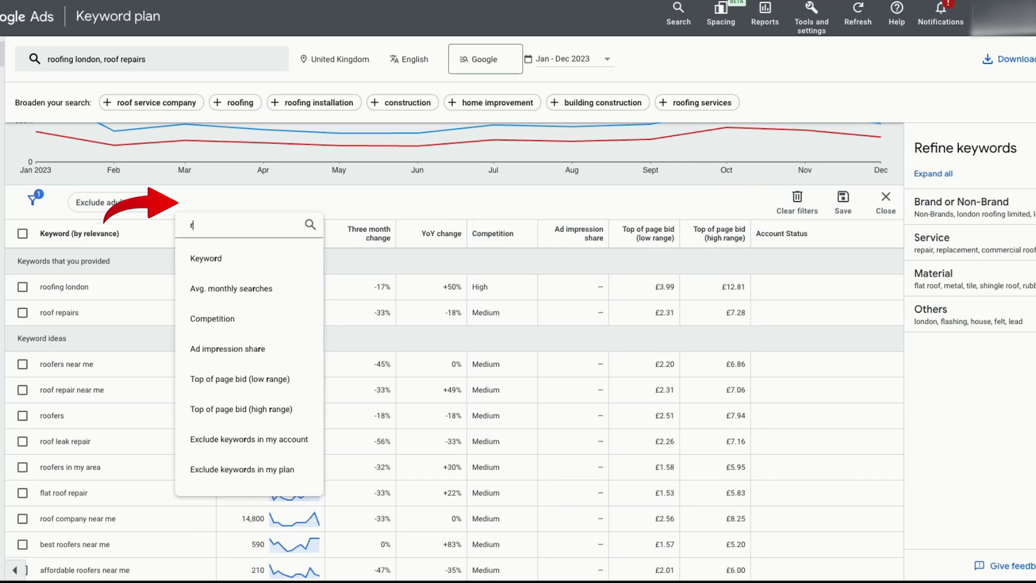
type("repairs")
key("BackSpace")
key("BackSpace")
key("BackSpace")
key("BackSpace")
key("BackSpace")
key("BackSpace")
key("BackSpace")
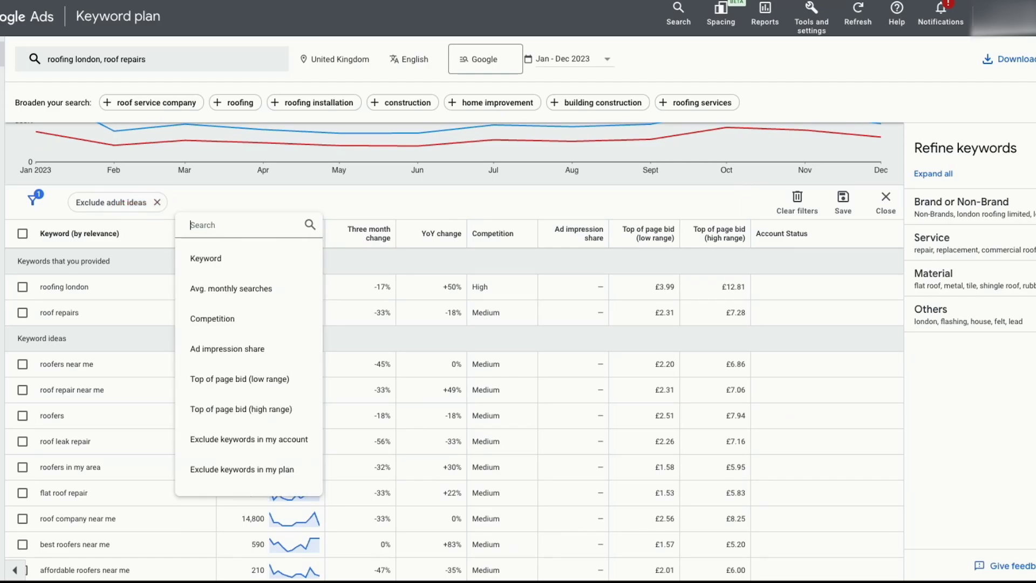
left_click(208, 259)
left_click(216, 283)
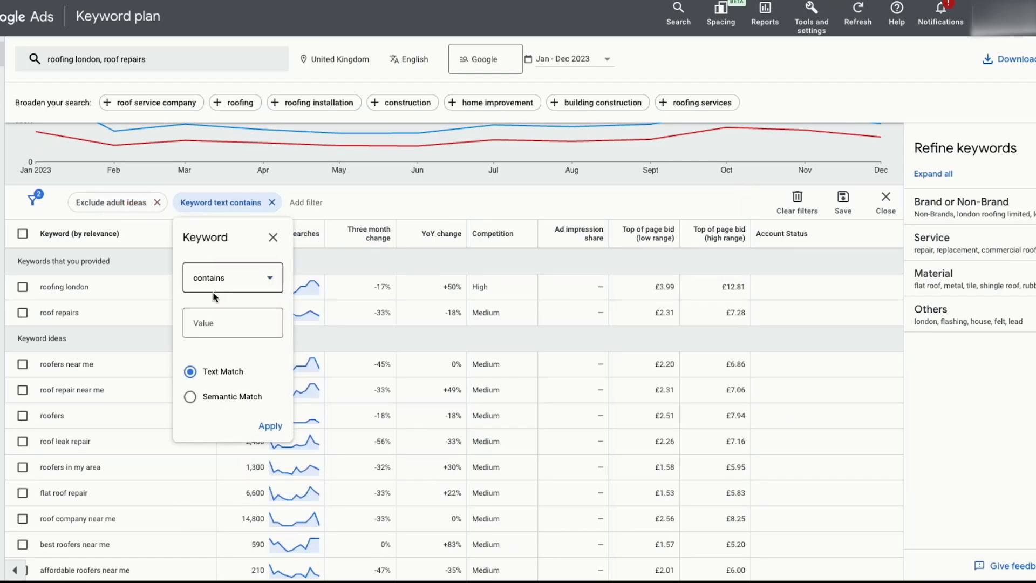
type("repairs")
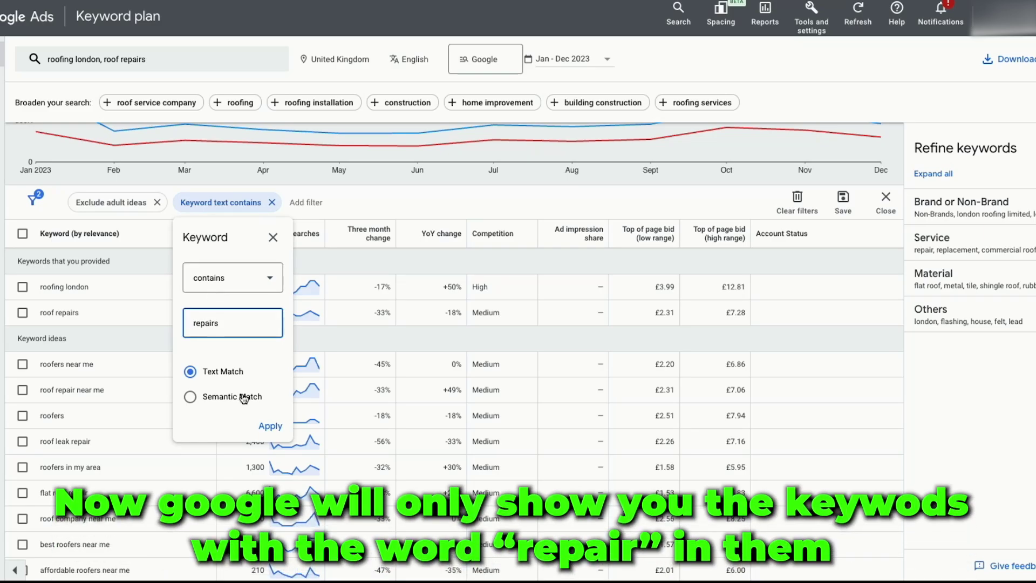
left_click(271, 426)
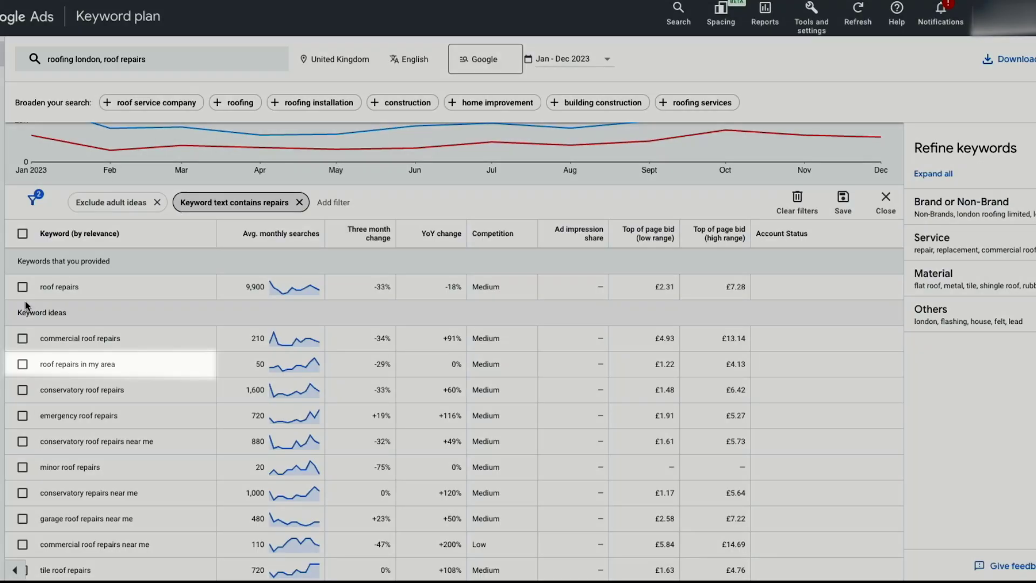
Step: Select roof repairs, roof repairs in my area, emergency, minor and tile roof repairs
left_click(22, 286)
left_click(23, 364)
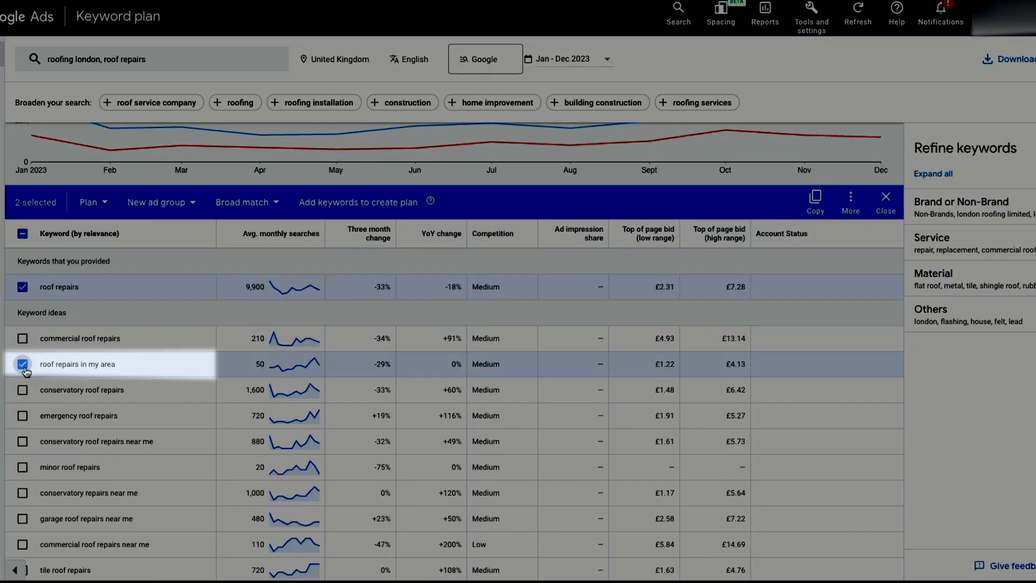
left_click(23, 415)
left_click(23, 467)
scroll(23, 467, "down", 3)
left_click(22, 389)
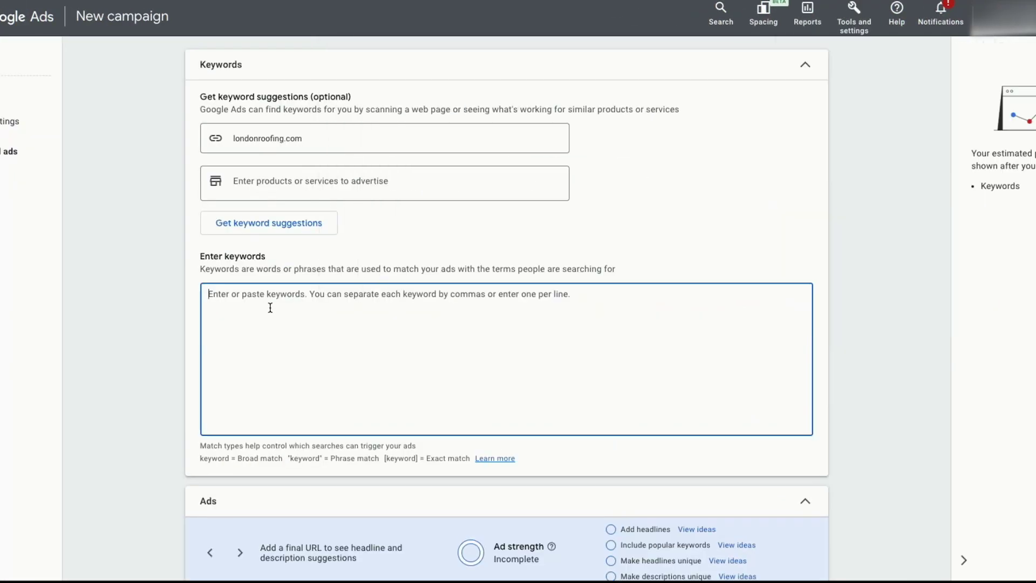
Step: Paste the six roof-repair keywords, including urgent roof repairs, into the keyword box
type("roof repairs roof repairs in my area emergency roof repairs minor roof repairs tile roof repairs urgent roof repairs")
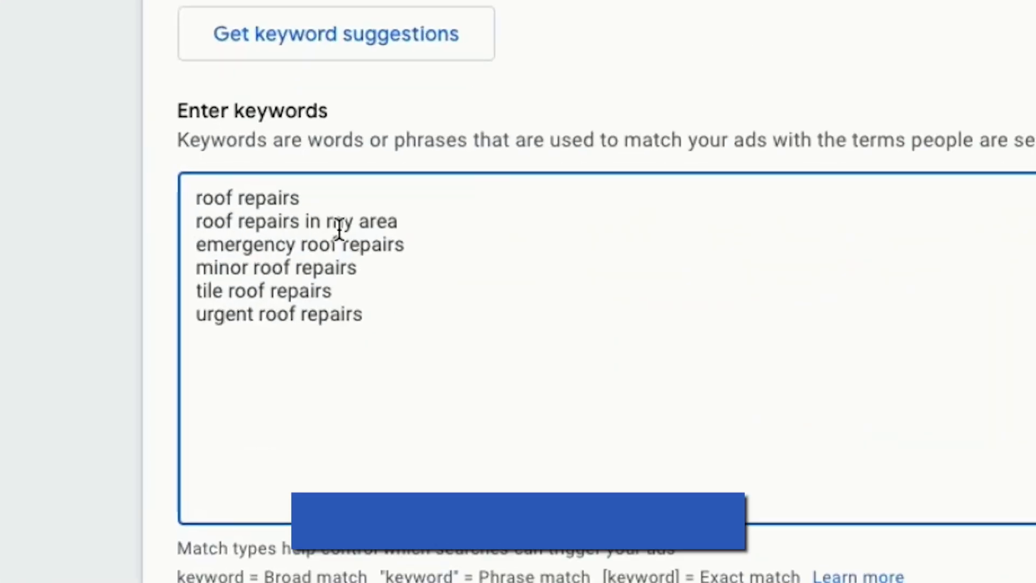
key("ctrl+a")
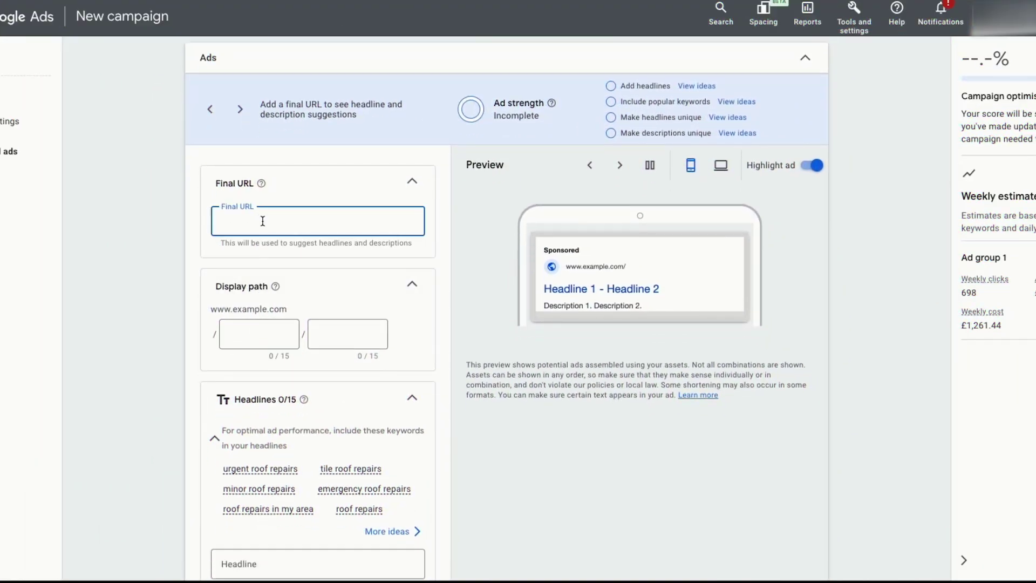
type("ht")
key("BackSpace")
key("BackSpace")
type("roofinglondon.com")
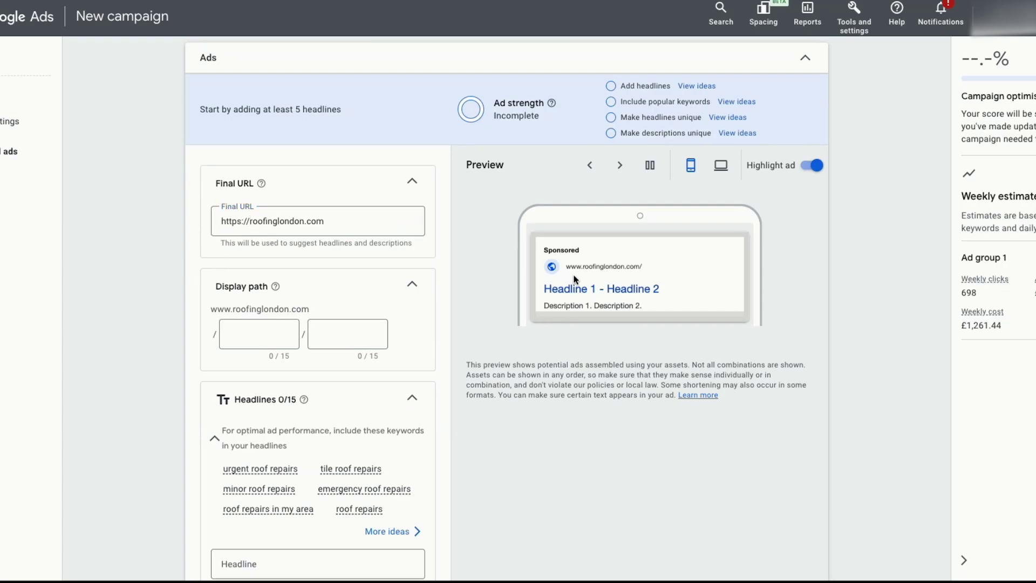
left_click(322, 211)
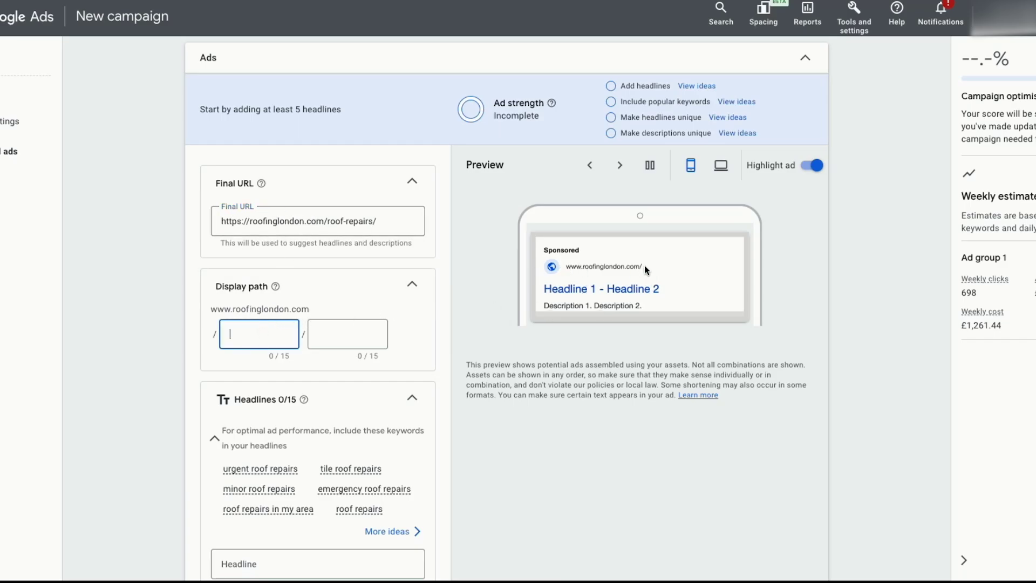
left_click(311, 335)
type("repairs")
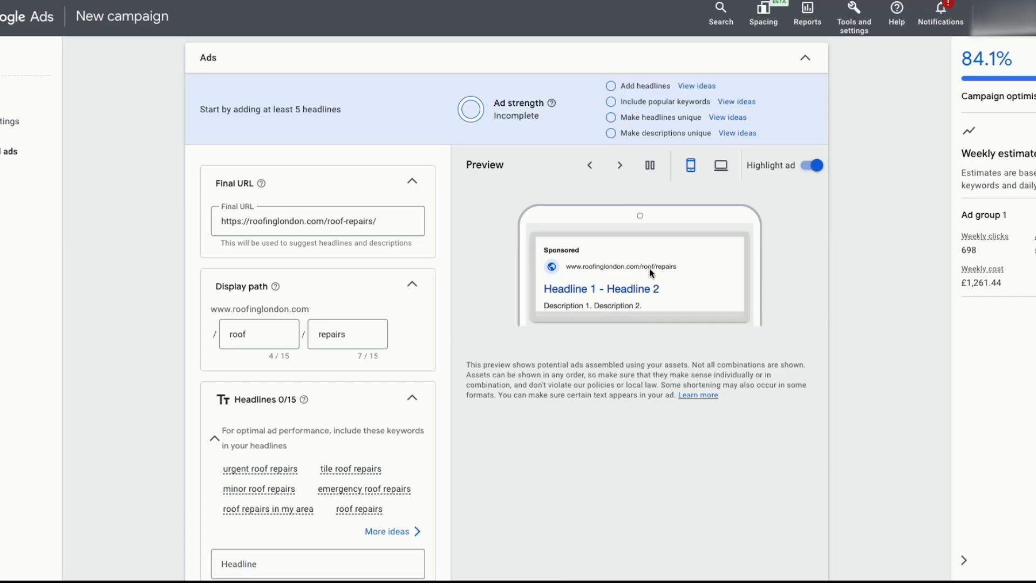
double_click(230, 333)
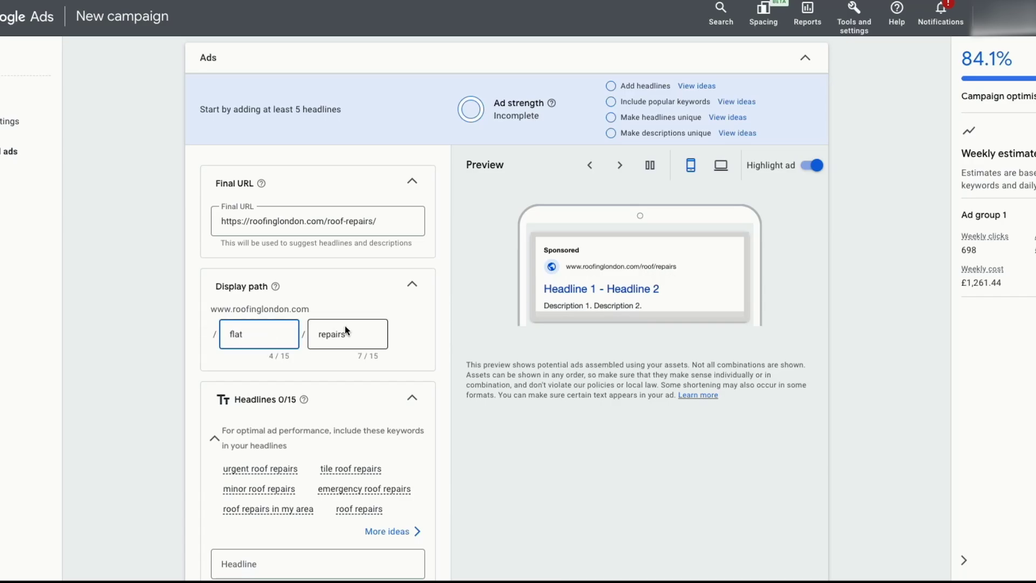
left_click(590, 328)
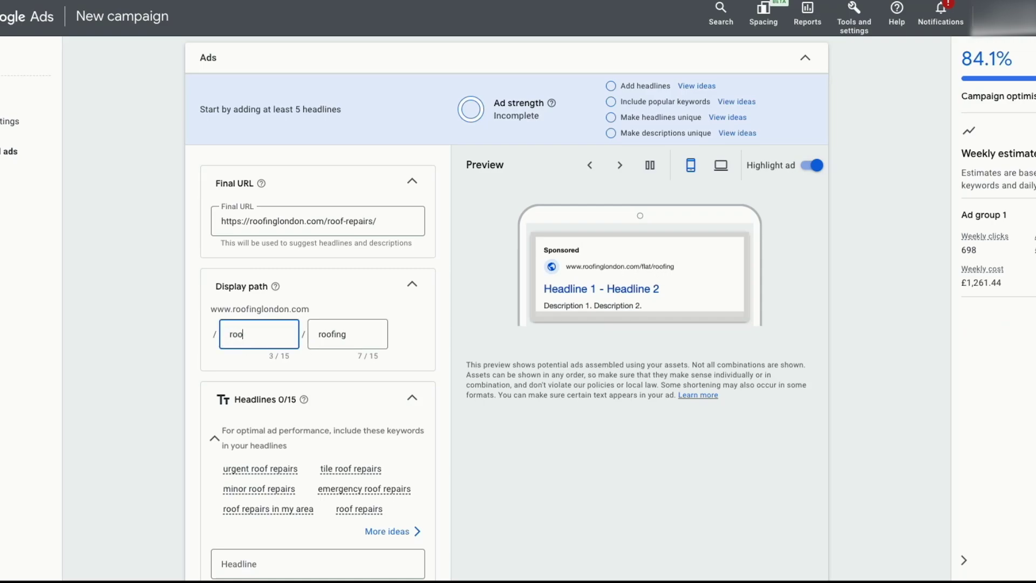
type("repairs london")
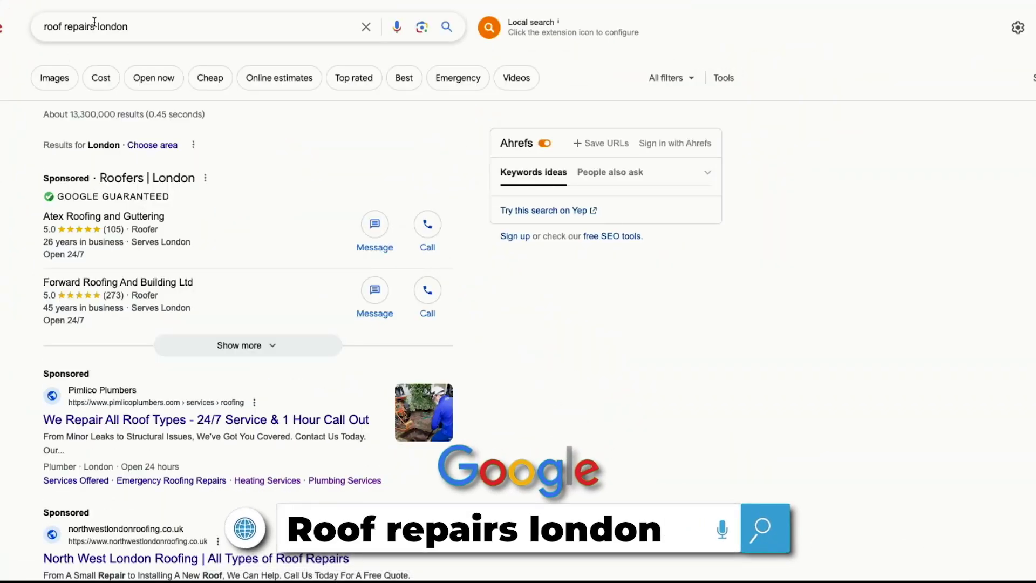
Step: Scroll the 'roof repairs london' results to review competitors' sponsored roofing ads
scroll(518, 291, "down", 2)
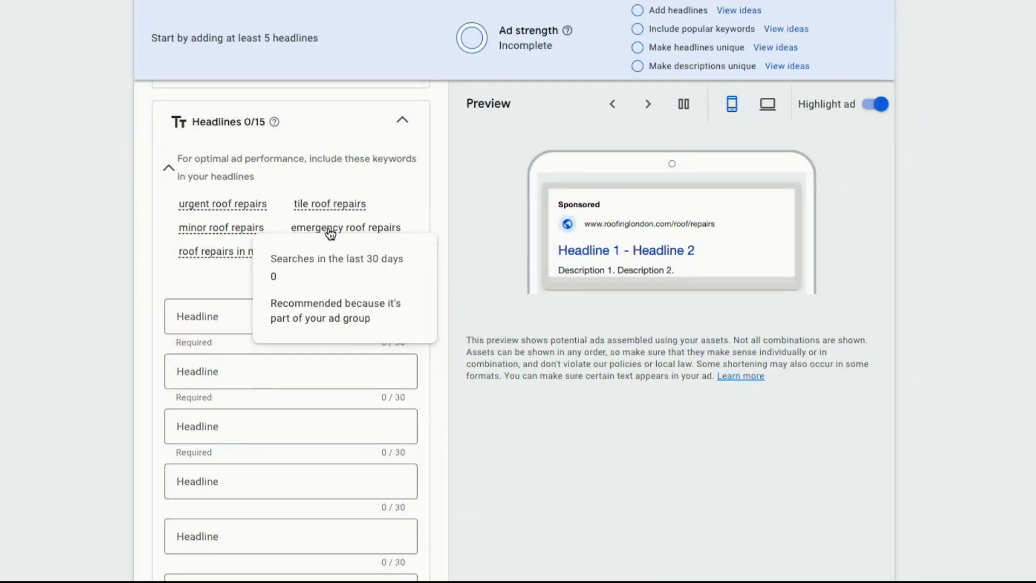
Step: Enter the first headlines, starting with Emergency Roof Repairs, Roof Repairs and Local Roof…
left_click_drag(303, 233, 294, 231)
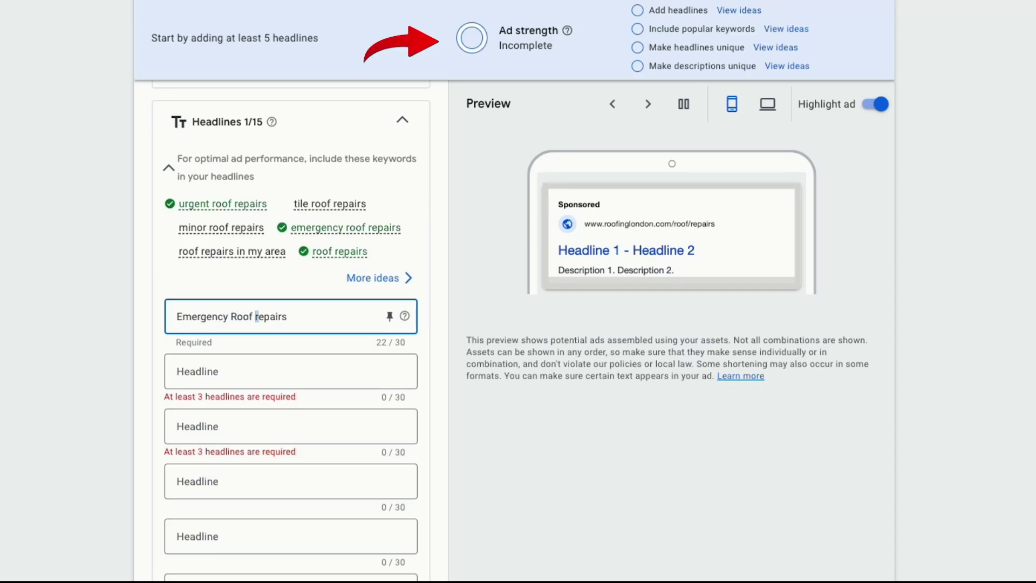
type("R")
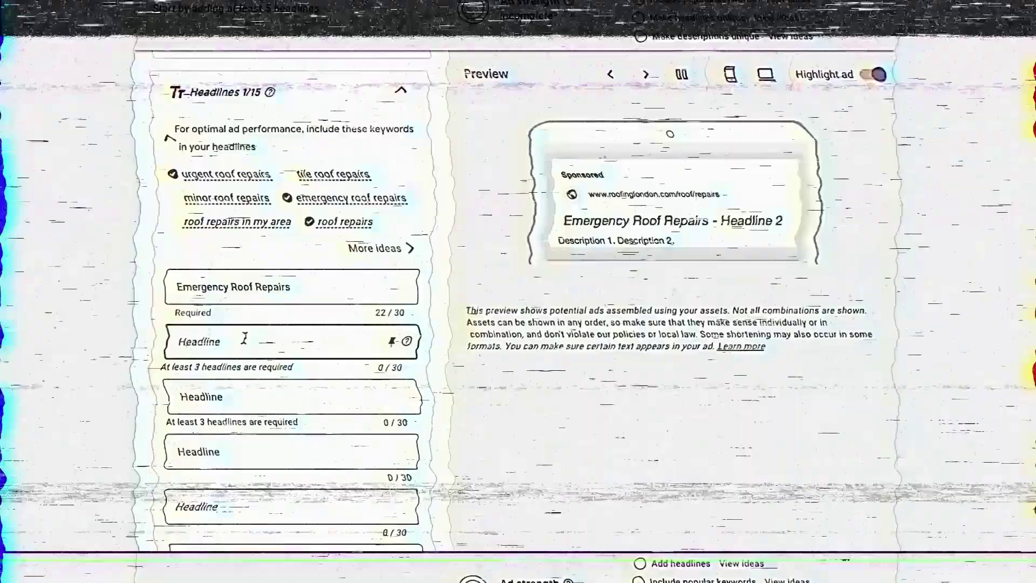
type("Roof Repairs")
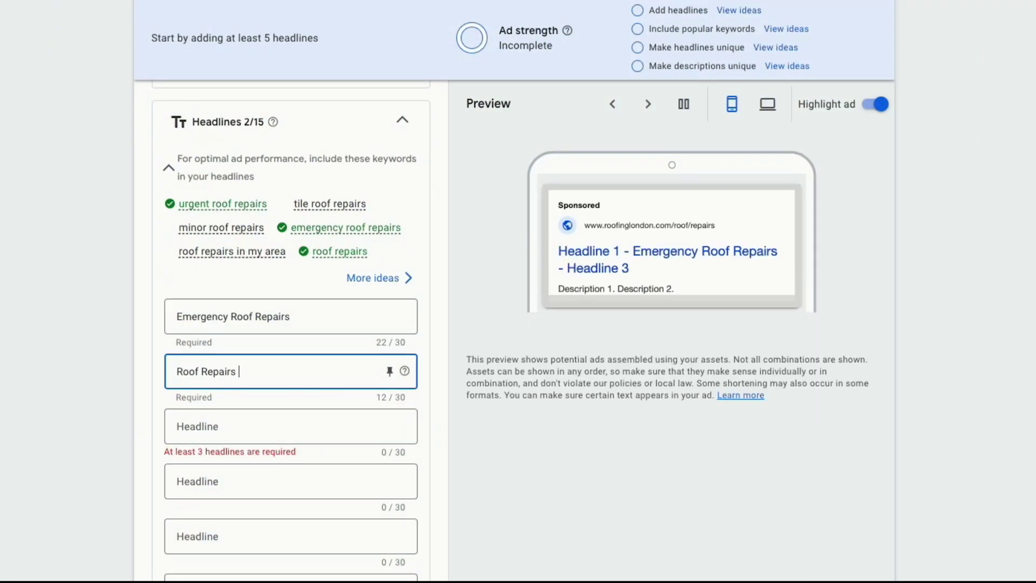
type("Local Roof Repairs")
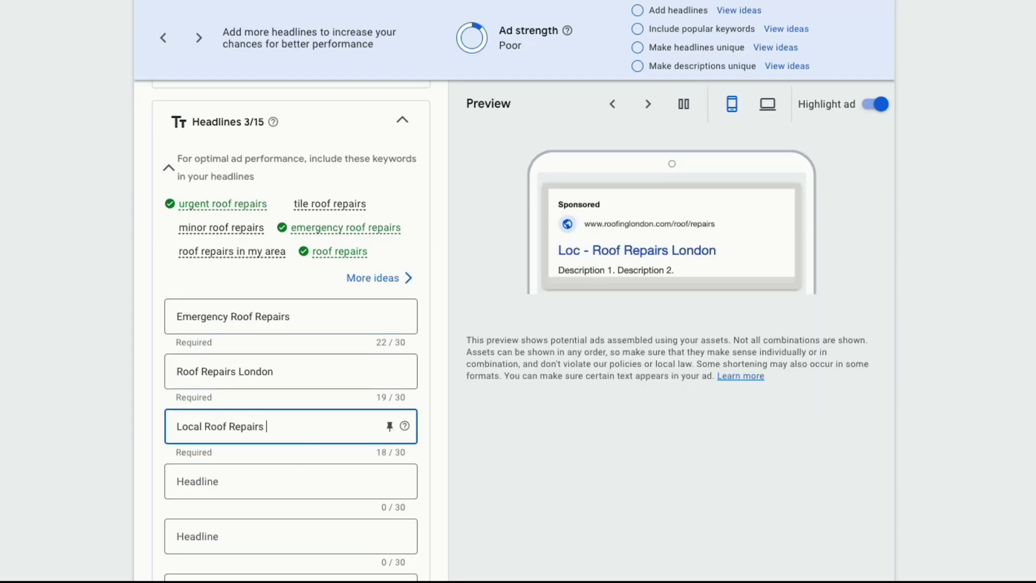
scroll(310, 393, "down", 1)
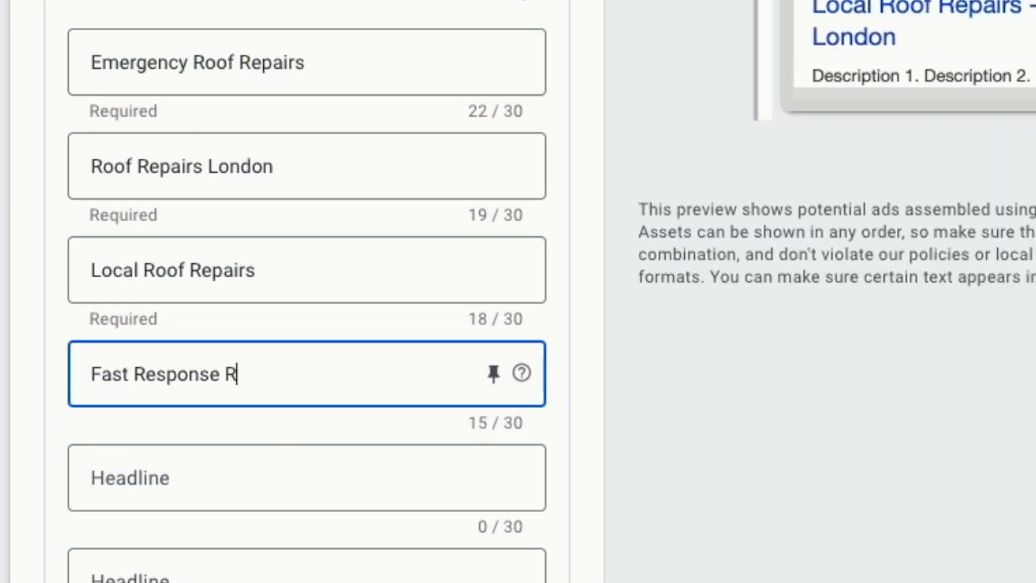
Step: Add headlines '157 Five Star Reviews', 'Londons Best Rated Roofers' and 'Finance Options Available'
left_click(216, 478)
type("157+")
key("BackSpace")
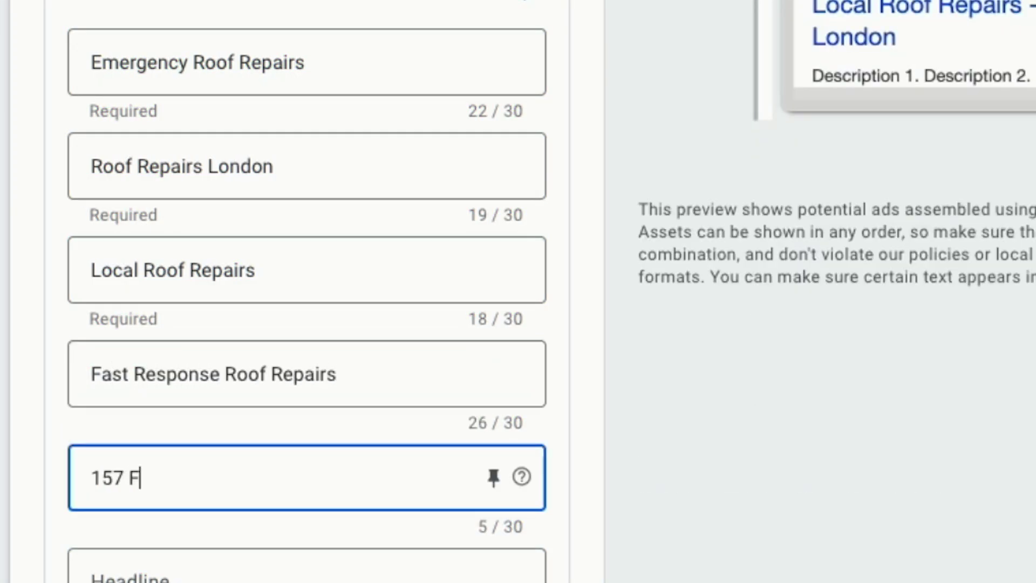
type("Five Star Reviews")
left_click(151, 559)
scroll(155, 339, "down", 4)
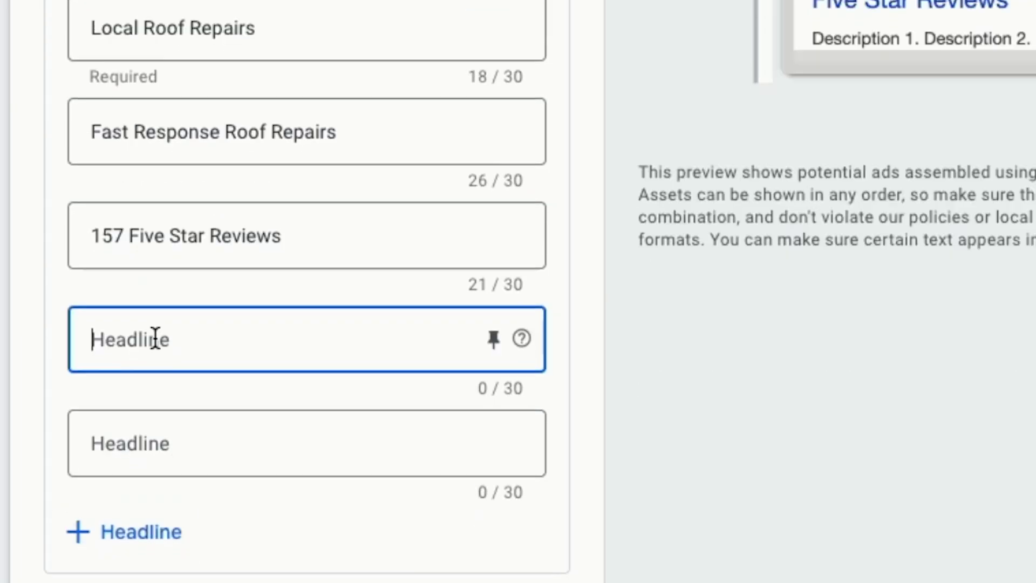
type("Londons Best Rated Roofers")
left_click(217, 444)
type("Finance Options Available")
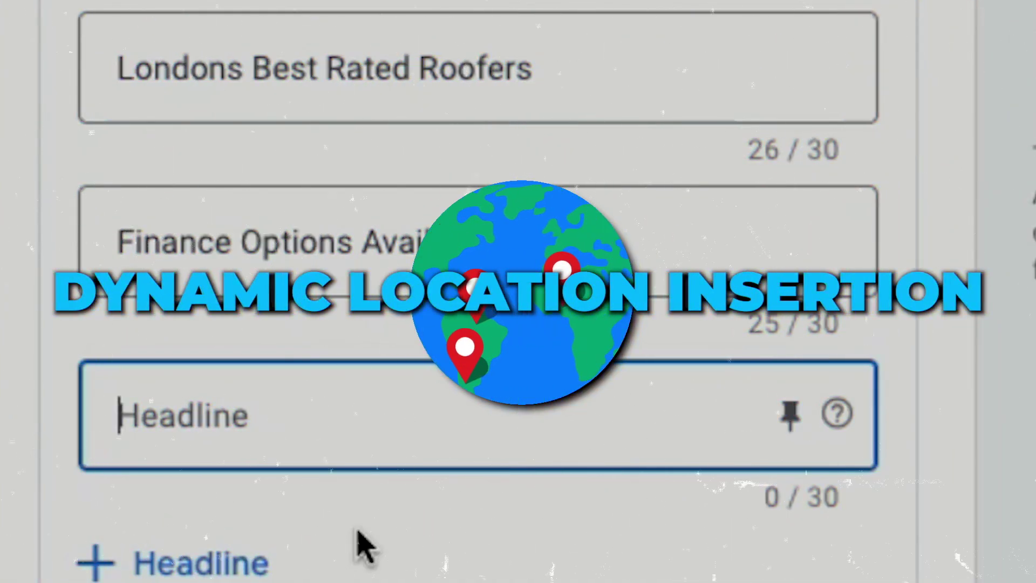
Step: Add headline 'Roof Repairs {LOCATION(City):London}' with location insertion defaulting to London
type("Roof Re")
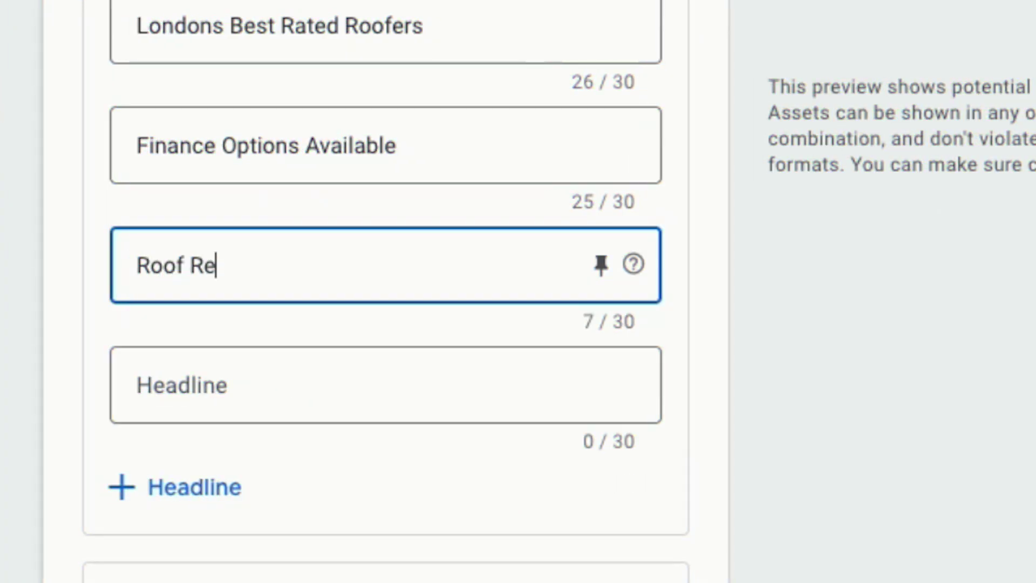
type("pairs {")
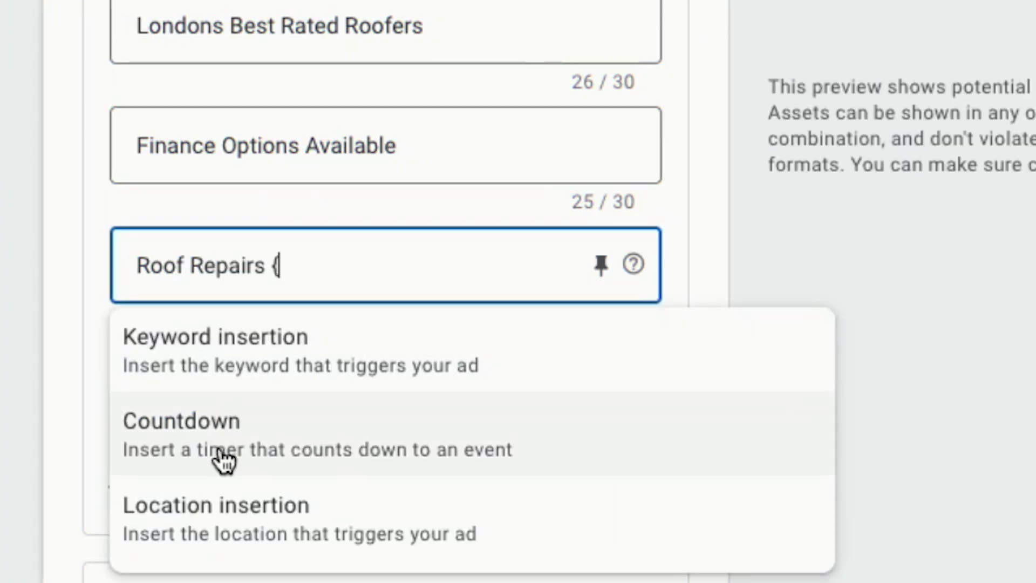
left_click(214, 510)
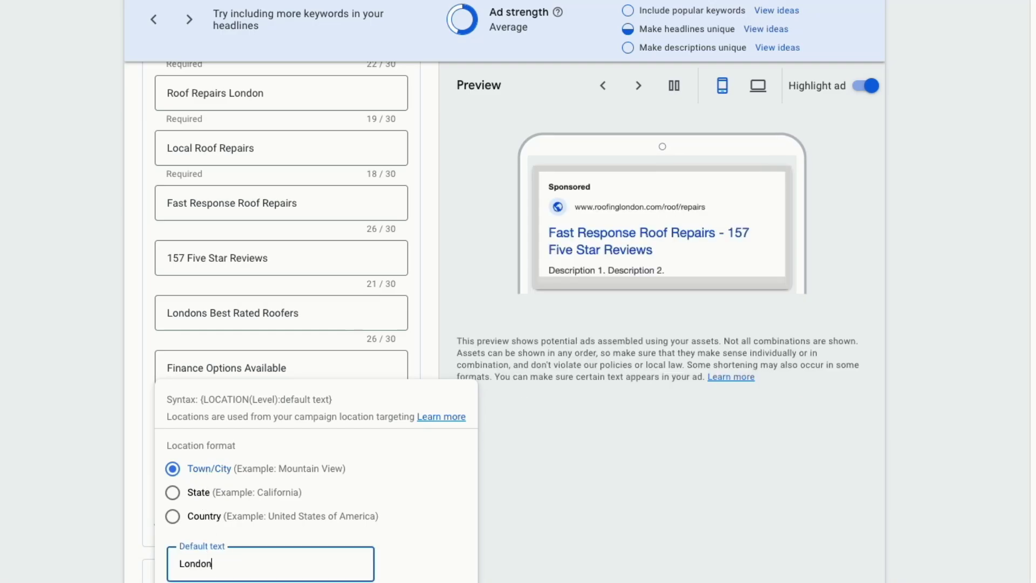
key("Return")
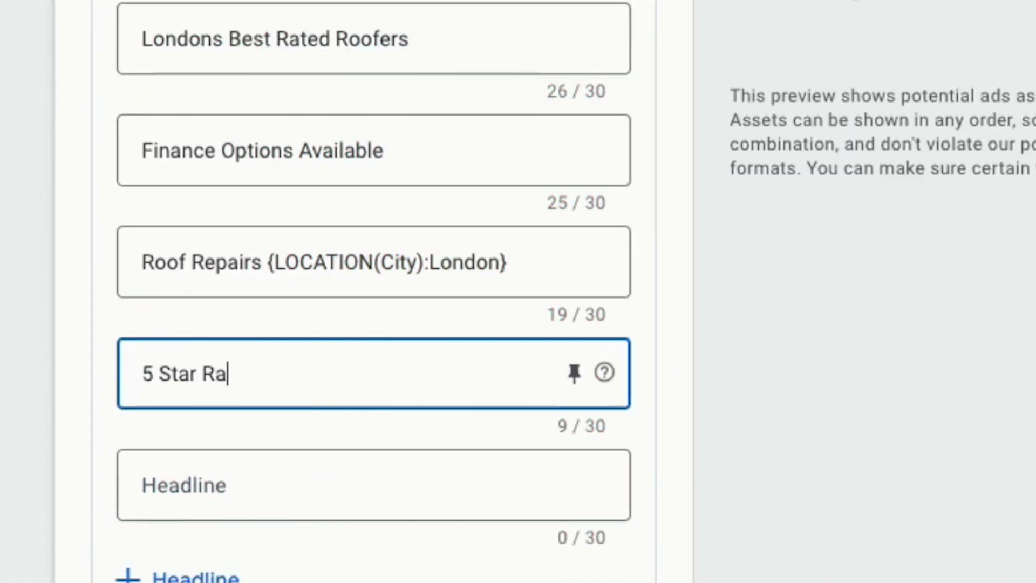
Step: Add headline '5 Star Rated {KeyWord:Roof Repairs}' with keyword insertion defaulting to Roof Repairs
type("Rated {")
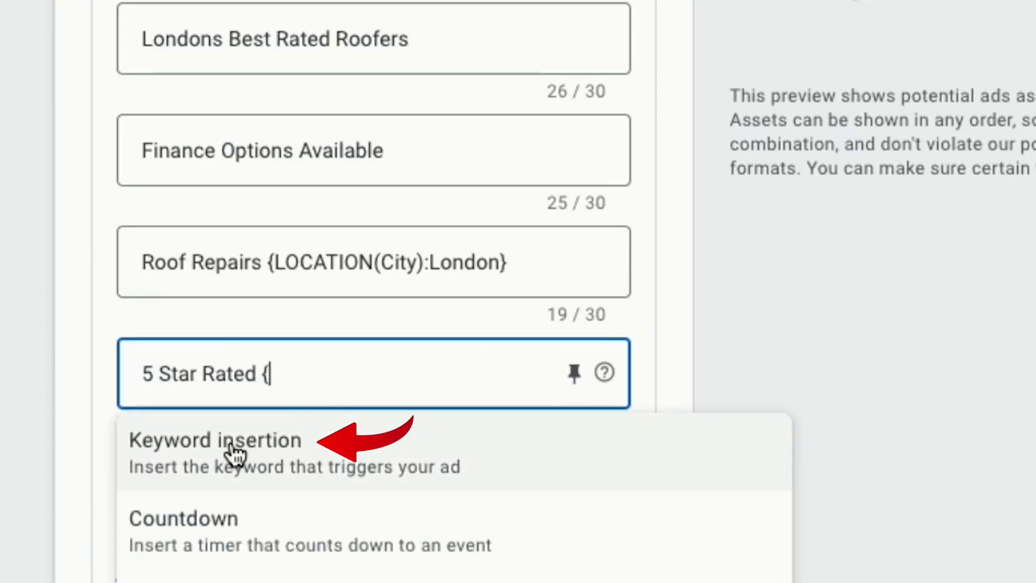
left_click(269, 449)
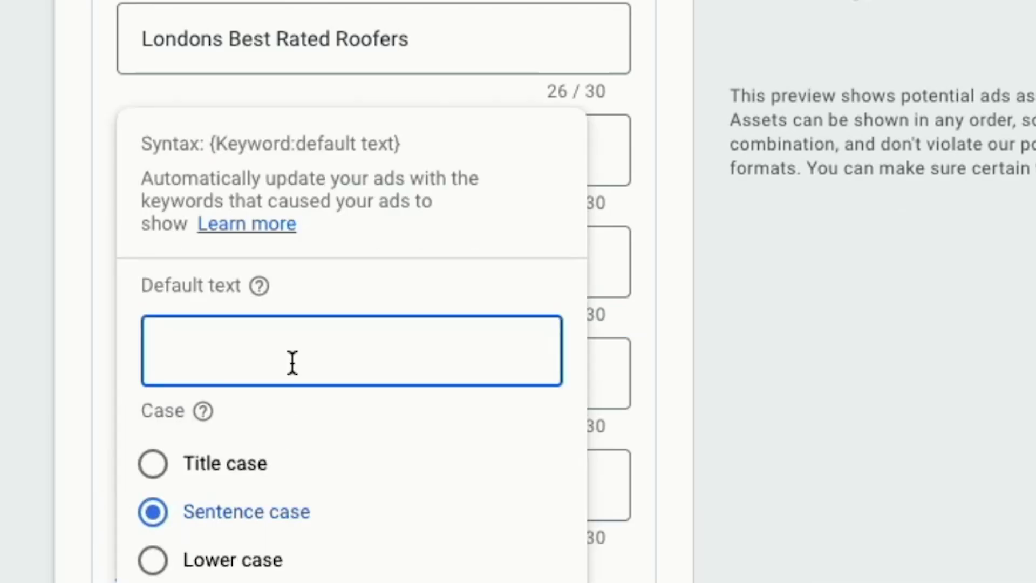
type("Roof Repairs")
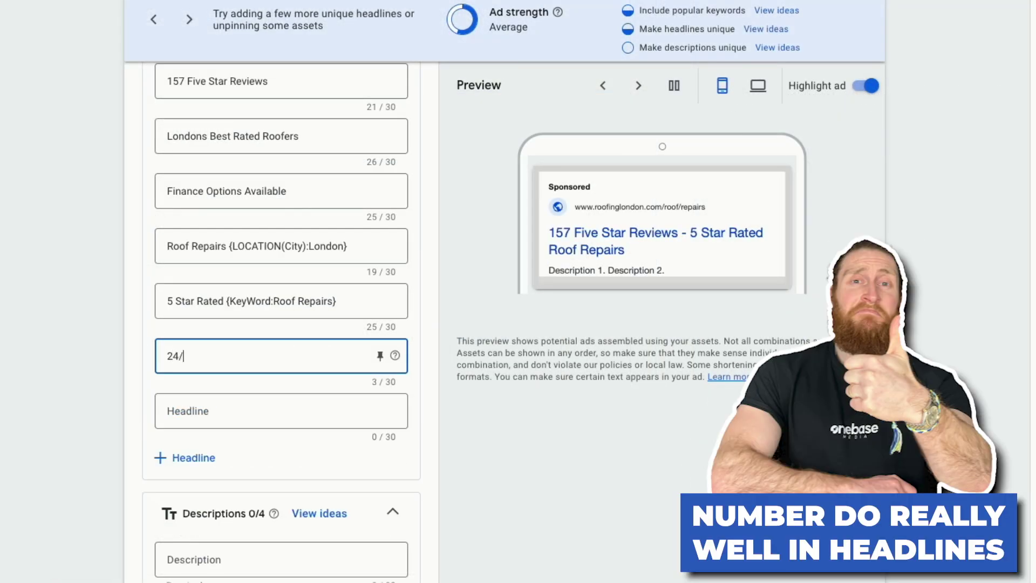
Step: Add headlines 24/7 Hour Roof Repairs, 45 Minute Response Time, Save Money On Your Roof, Got A Leak… and Large & Small Repairs
type("Roof Repairs")
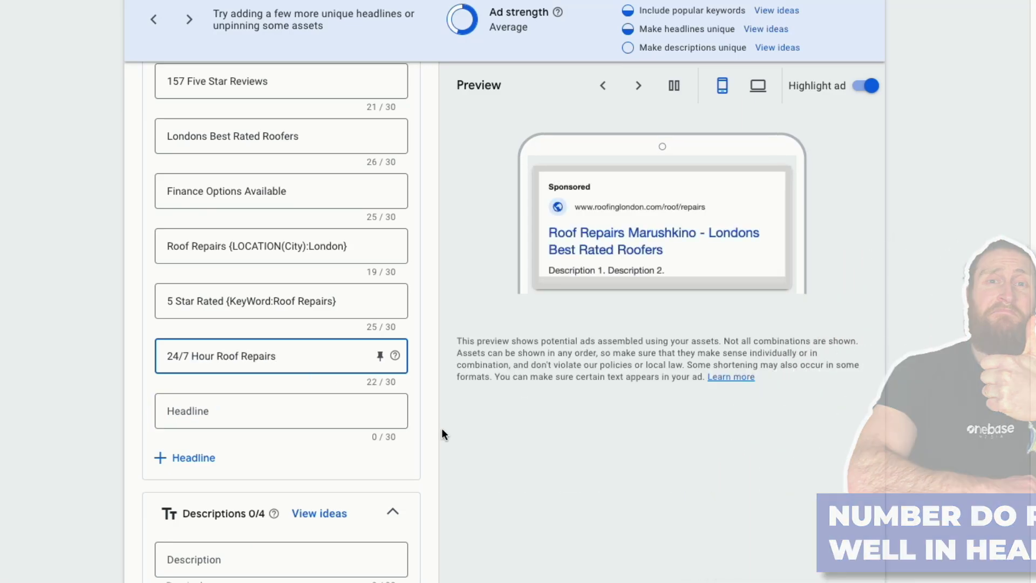
left_click(270, 410)
type("45 Minute Response Time")
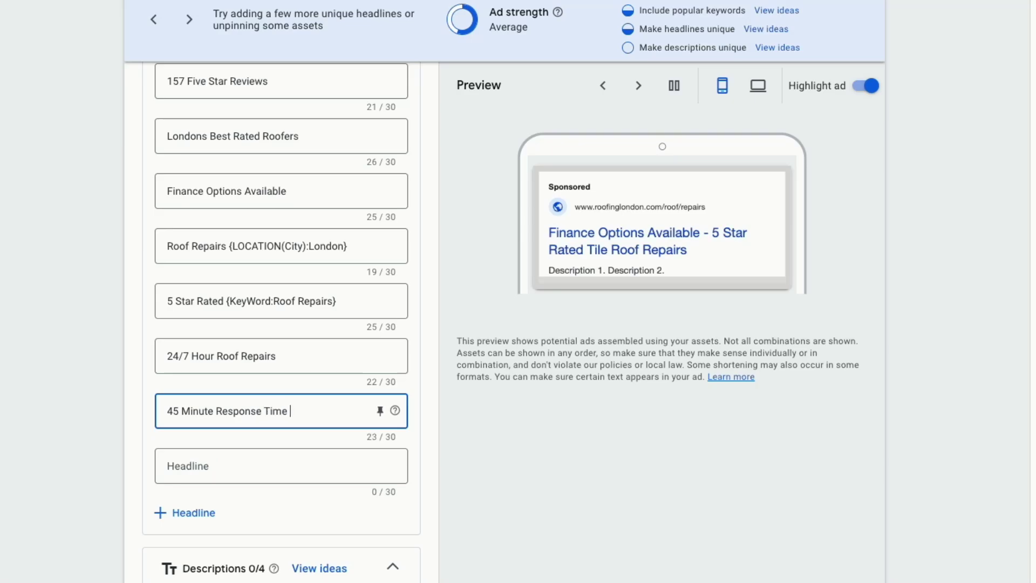
left_click(270, 466)
type("Save Money On Your Roof")
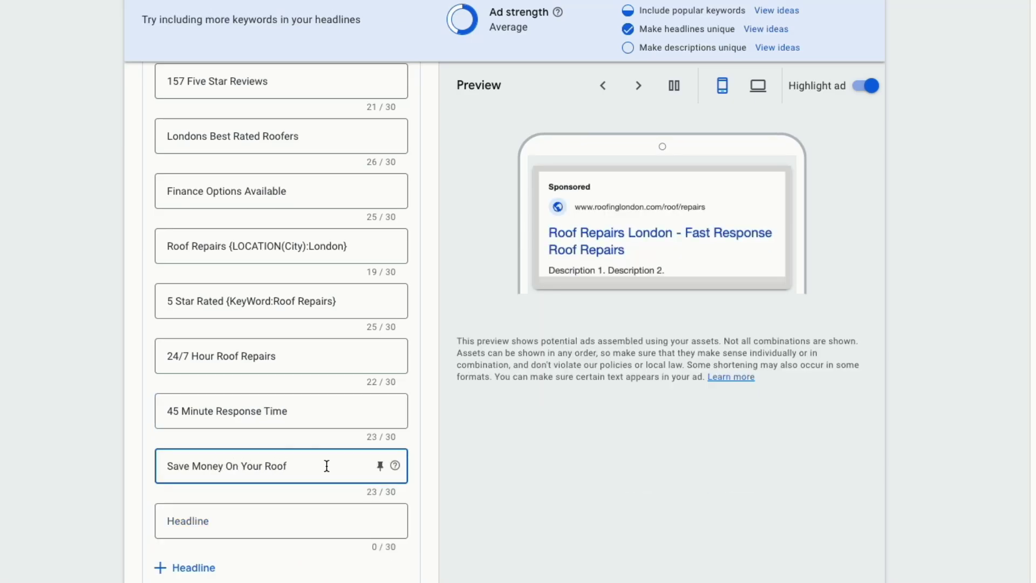
left_click(269, 521)
scroll(270, 485, "down", 2)
type("Got A Leak, Fa")
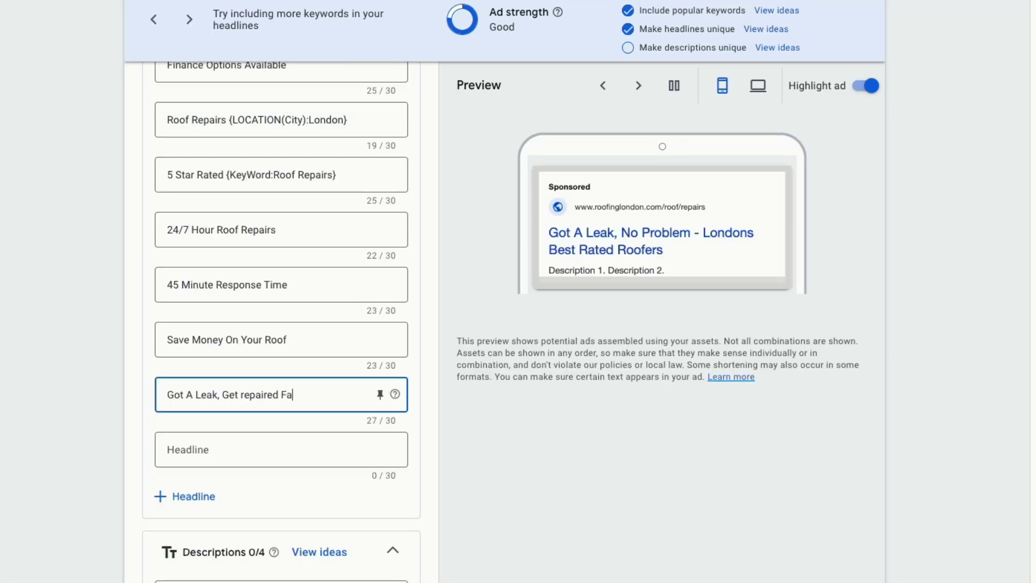
left_click(270, 449)
type("Large & Small Repairs")
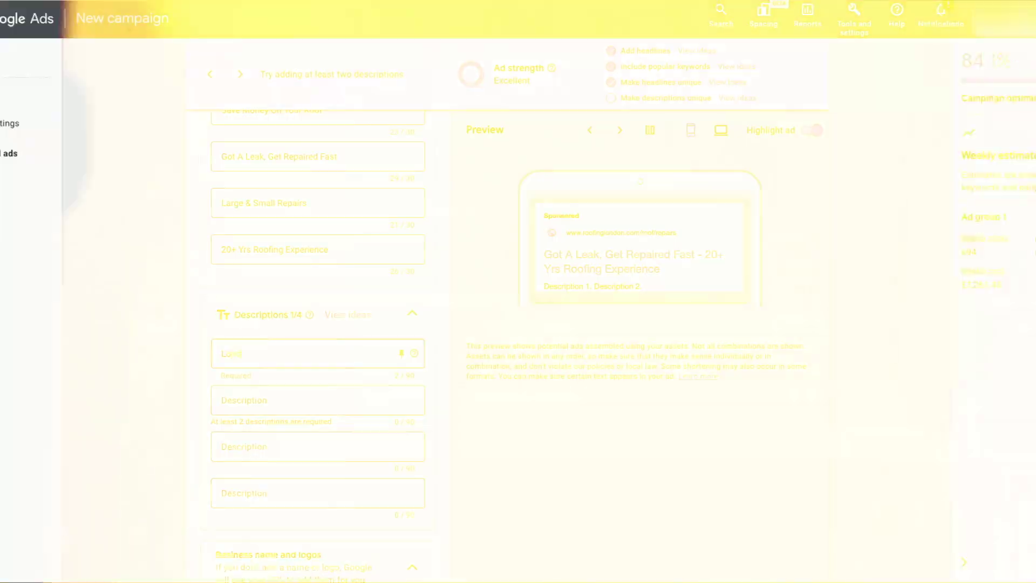
Step: Fill descriptions 2–4, including 'Anything from small r…' and the family-run business line, fixing the aftercare typo
type("on")
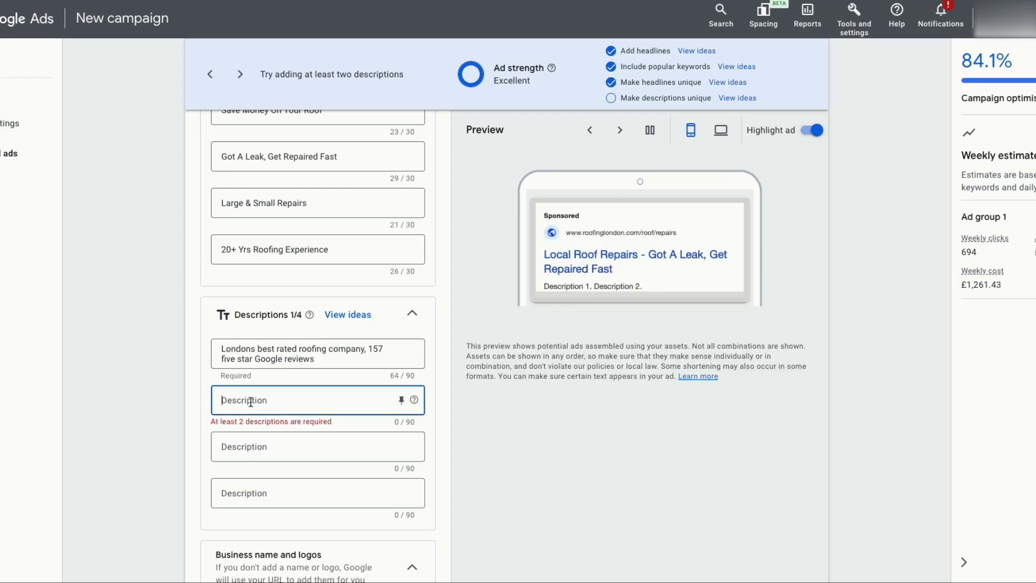
type("Get your roof repaired fast with Londons leading roof")
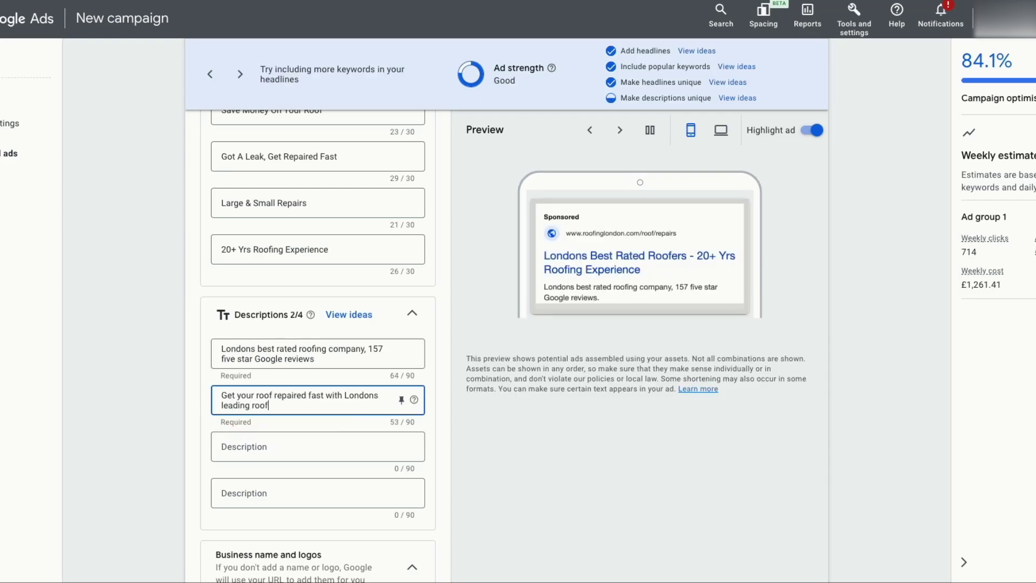
left_click(231, 446)
scroll(231, 445, "down", 1)
type("Anything from small roof repairs to full installations")
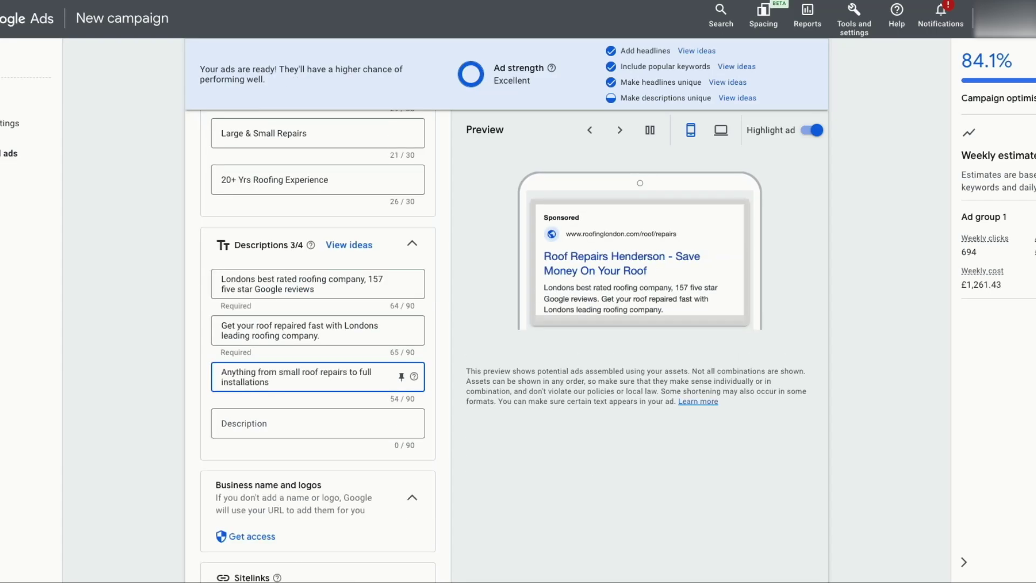
type(".")
left_click(245, 423)
type("Family ru")
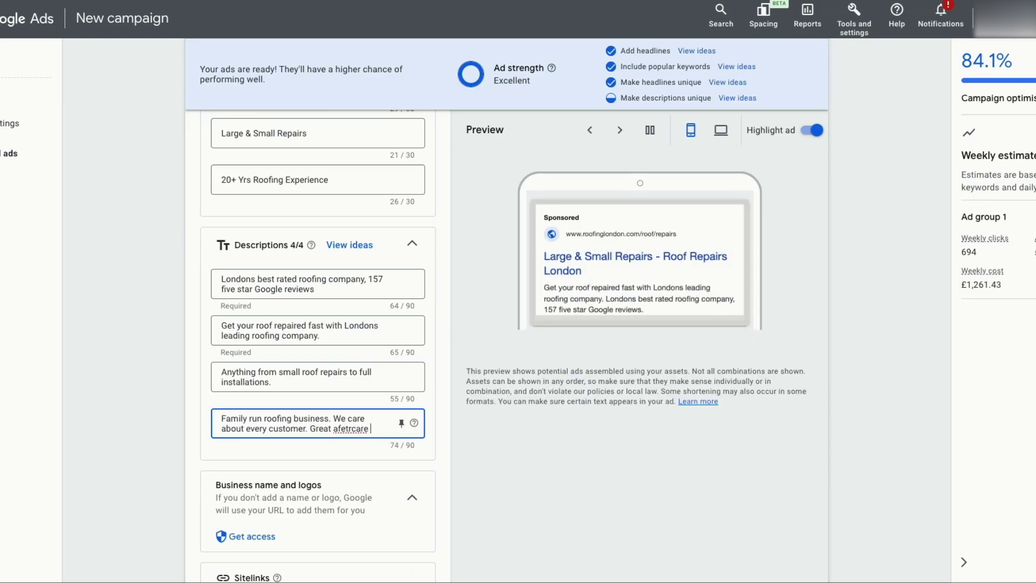
key("BackSpace")
key("BackSpace")
key("BackSpace")
key("BackSpace")
key("BackSpace")
key("BackSpace")
key("BackSpace")
Step: Finish the last description with 'Great aftercare service.'
type("tercare service.")
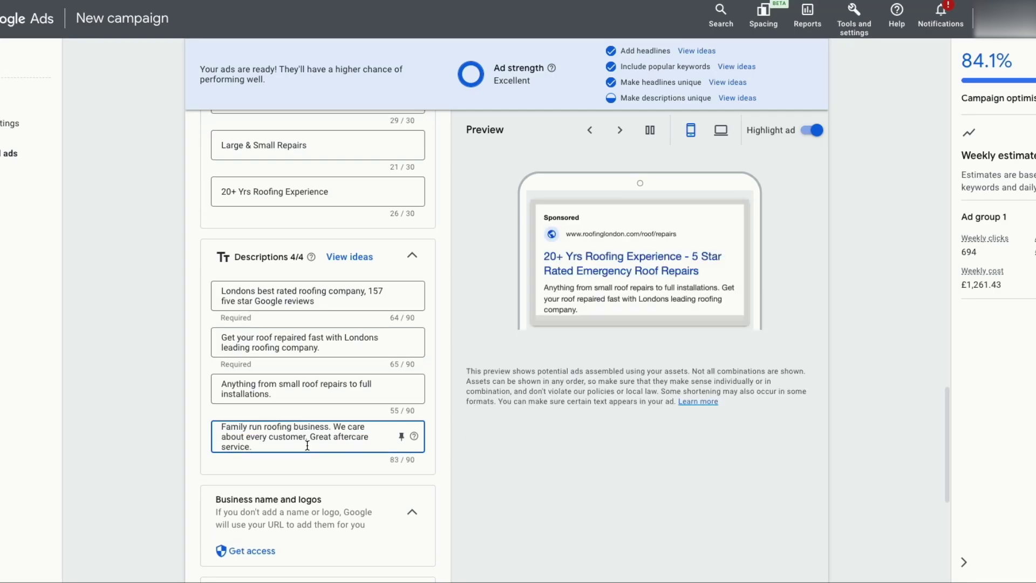
scroll(341, 328, "up", 3)
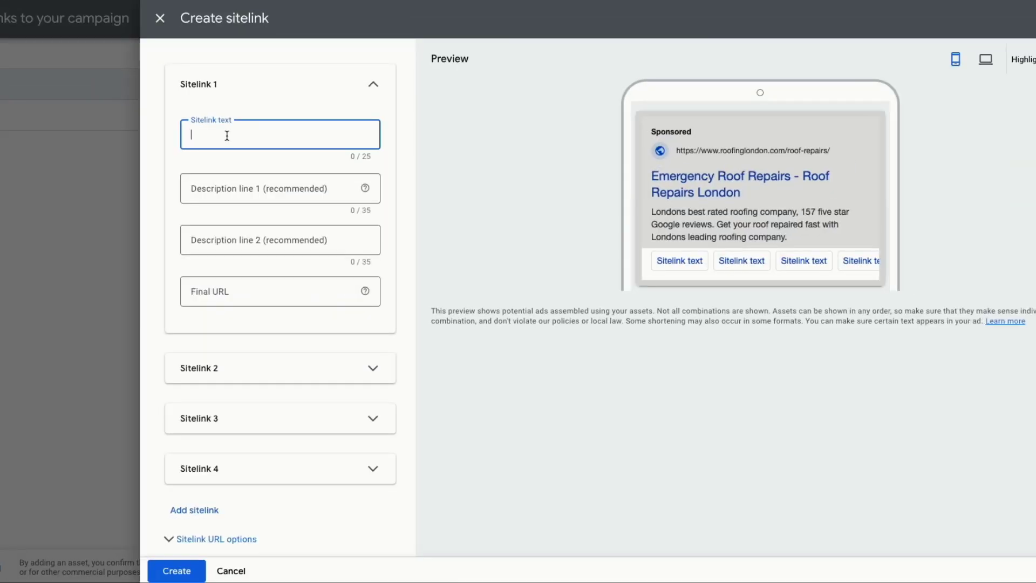
Step: Enter sitelink 1 text '#1 Roofing Company London', correcting London's capitalisation
type("1 Roofing")
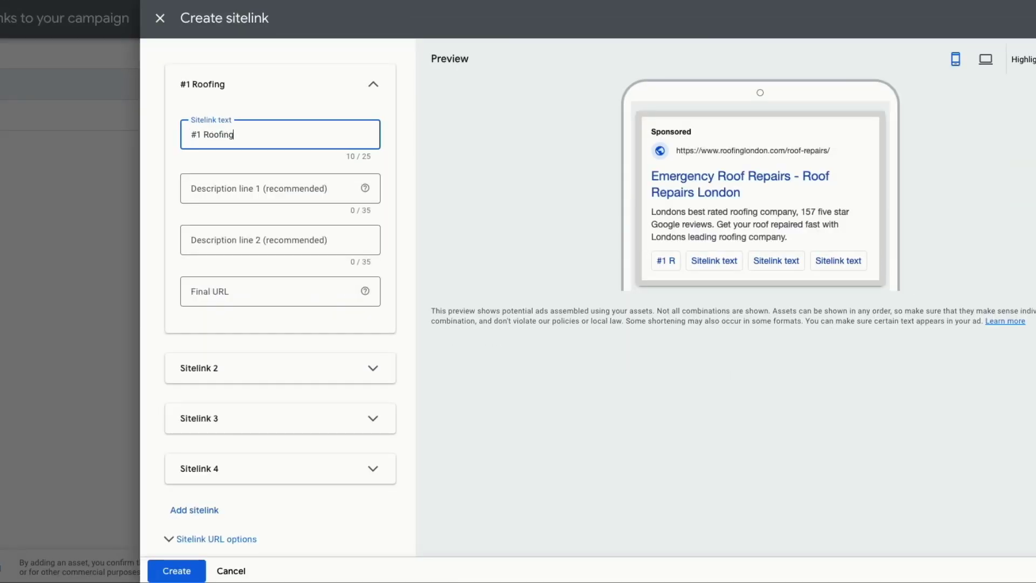
type(" Company london")
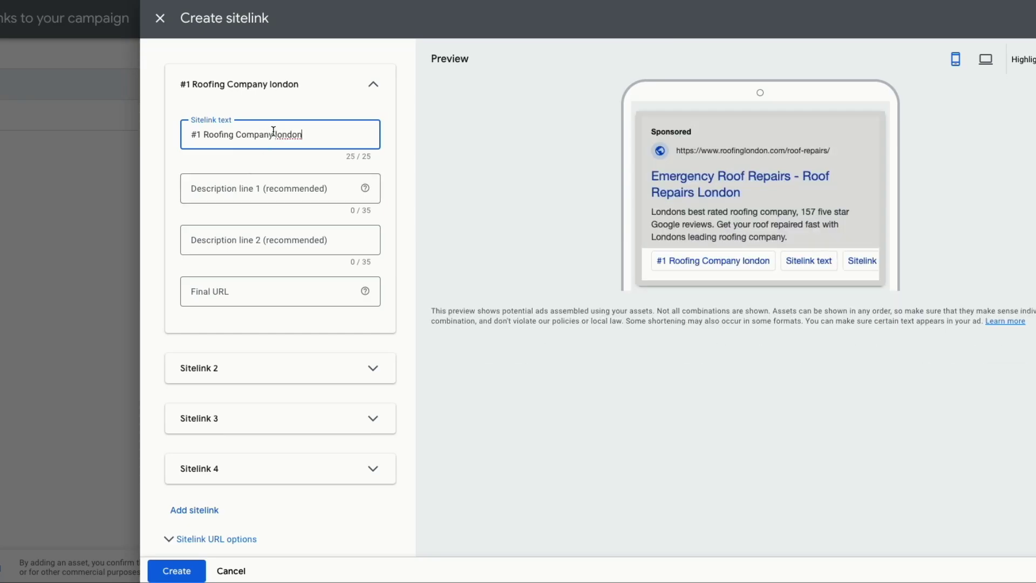
right_click(277, 135)
left_click(286, 149)
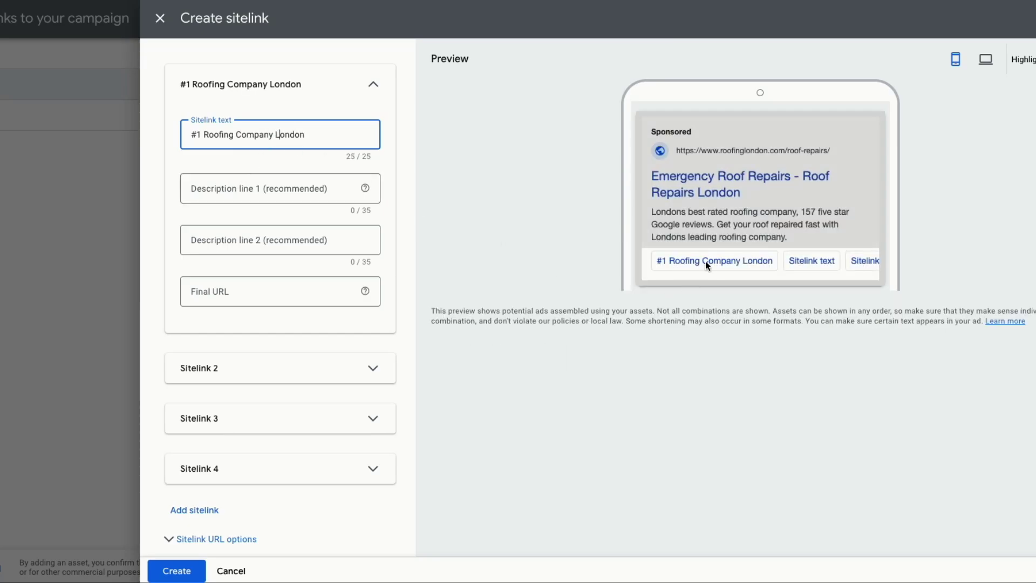
Step: Add sitelink 'Slate Roof Repairs' with its roofinglondon.com final URL
left_click(245, 368)
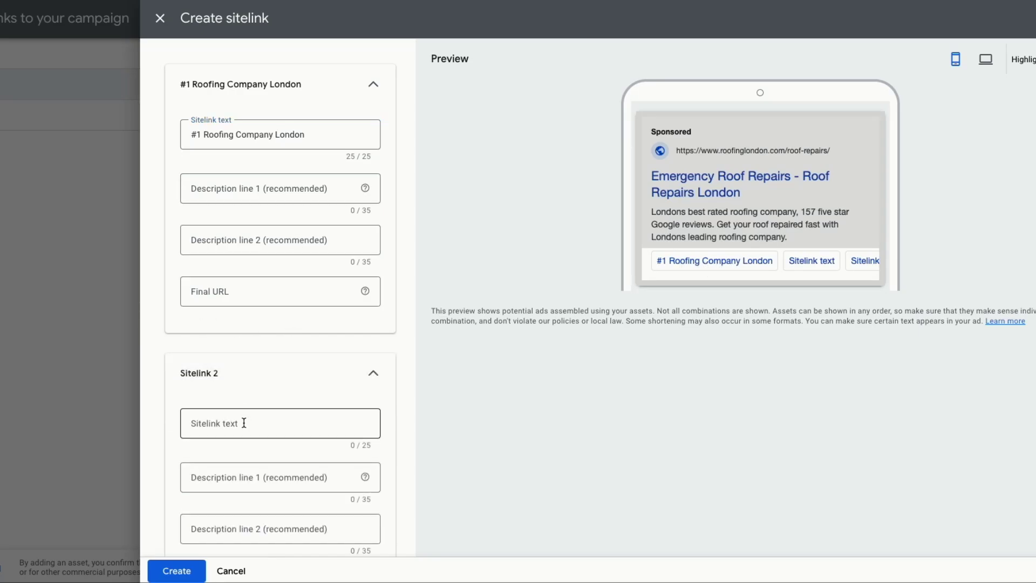
type("Slate Roof Repairs")
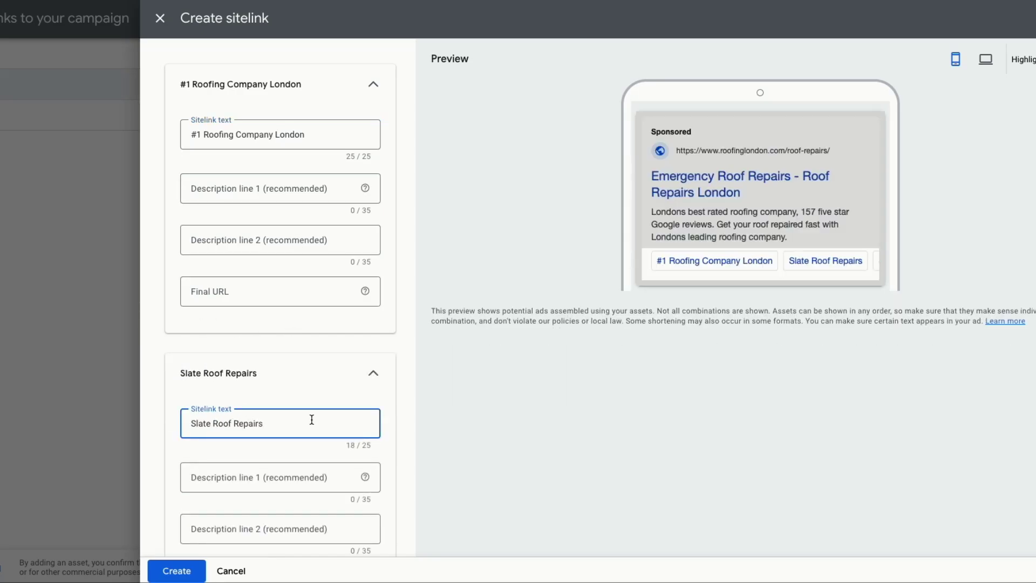
scroll(312, 419, "down", 3)
left_click(274, 407)
type("roofinglondon.com/#1/")
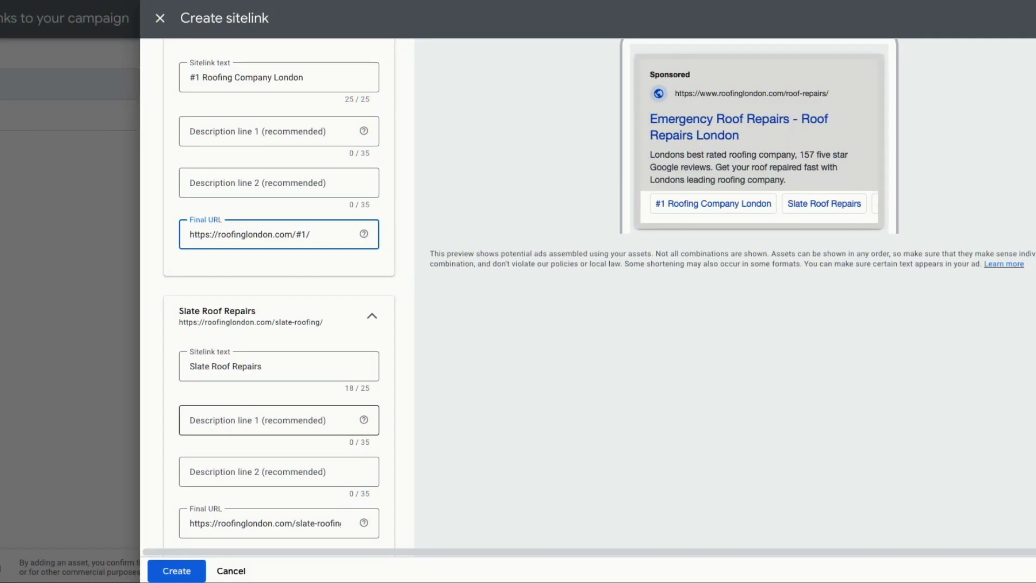
key("BackSpace")
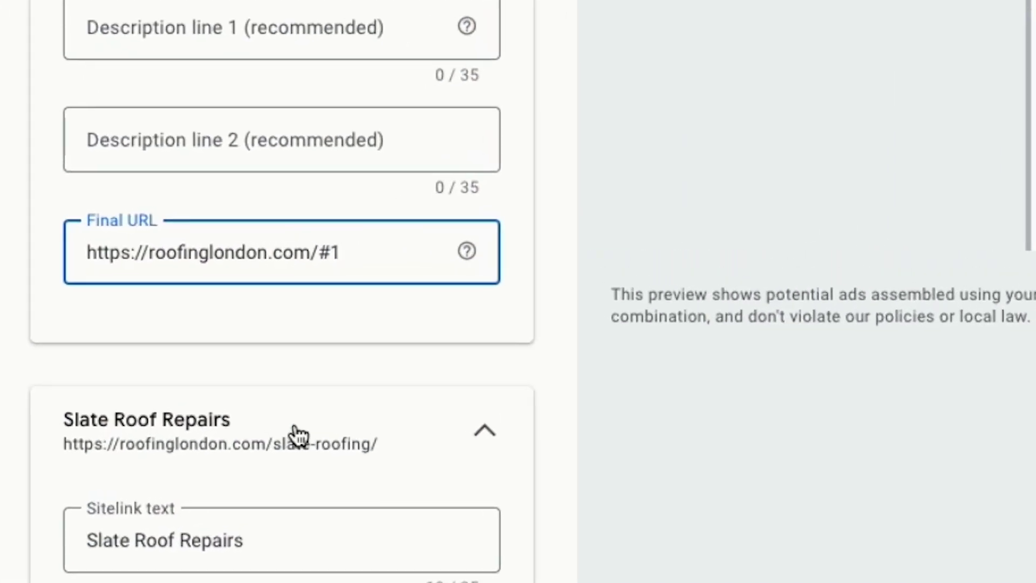
left_click_drag(304, 235, 296, 234)
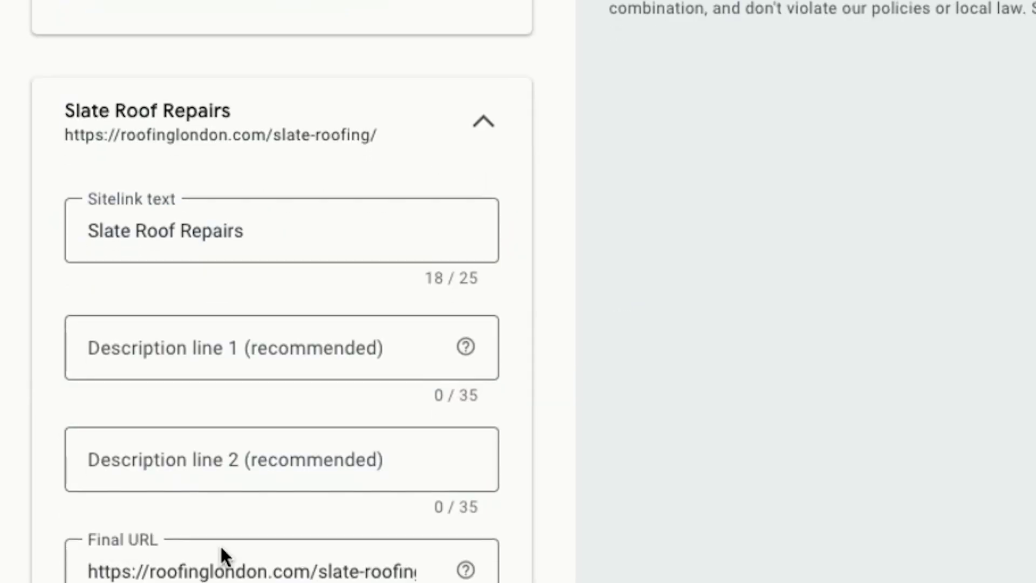
triple_click(223, 556)
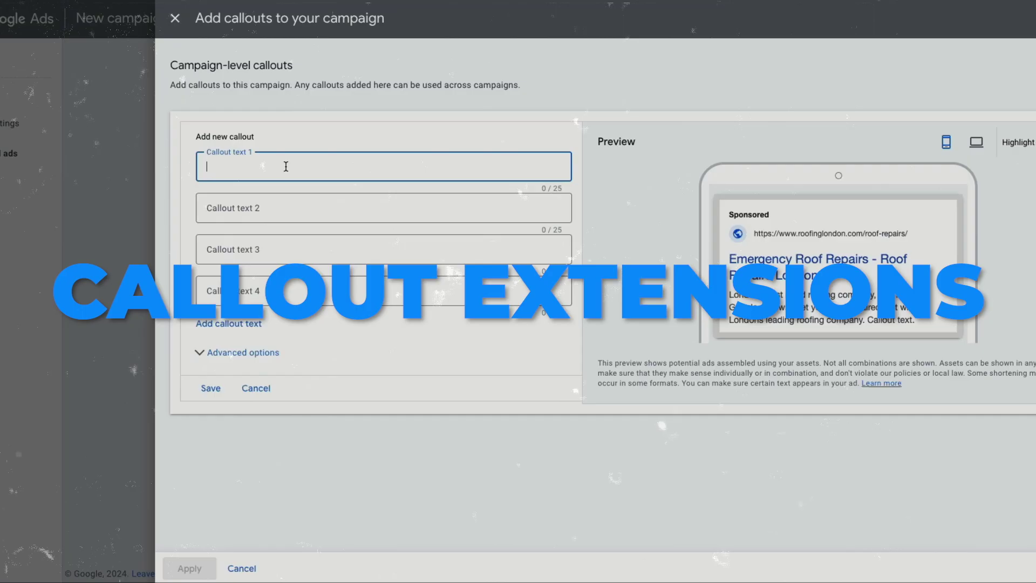
Step: Enter callouts Family Run Business and Quick Response Times, fixing 'Reponse', plus 24 Hour Roofing Services
type("Family")
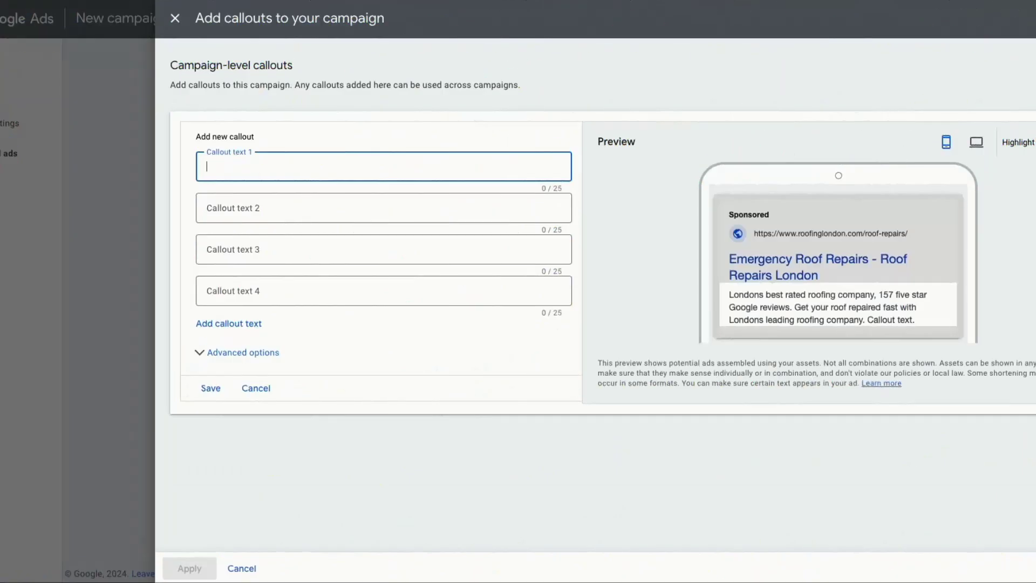
type("Family Run Business")
left_click_drag(537, 188, 557, 187)
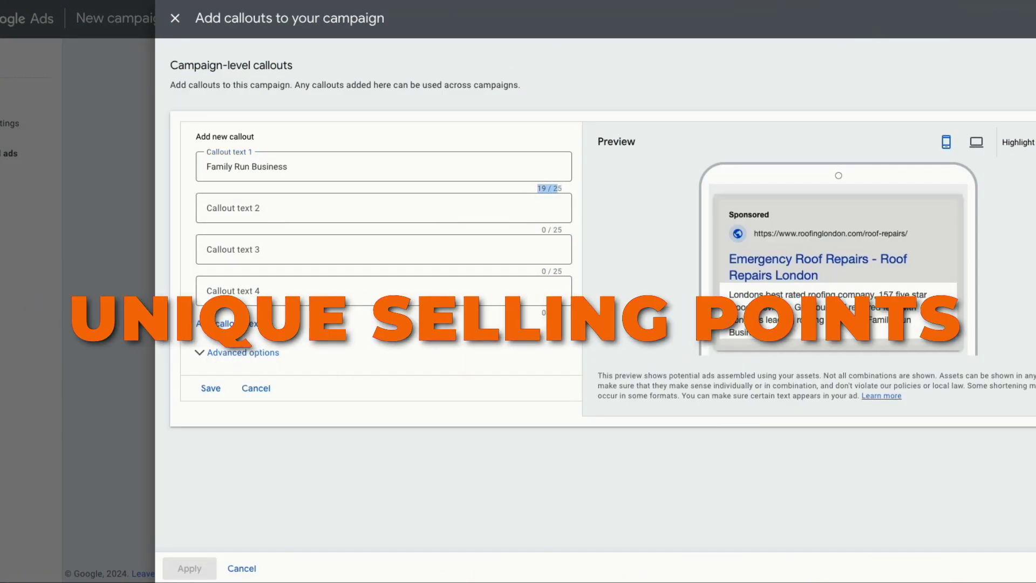
type("Quick Reponse Times")
double_click(248, 209)
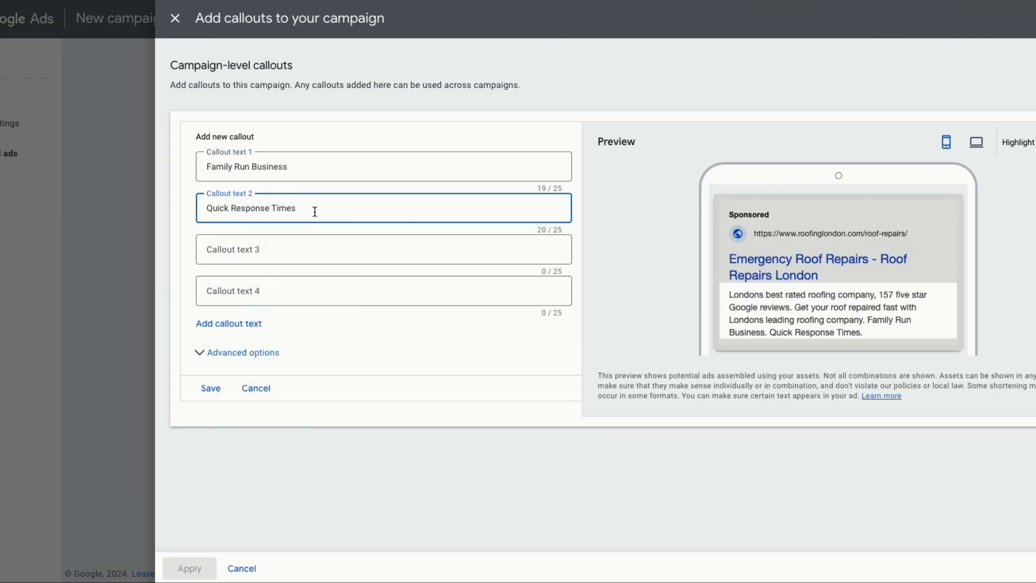
type("-24 Hour Roofing Services")
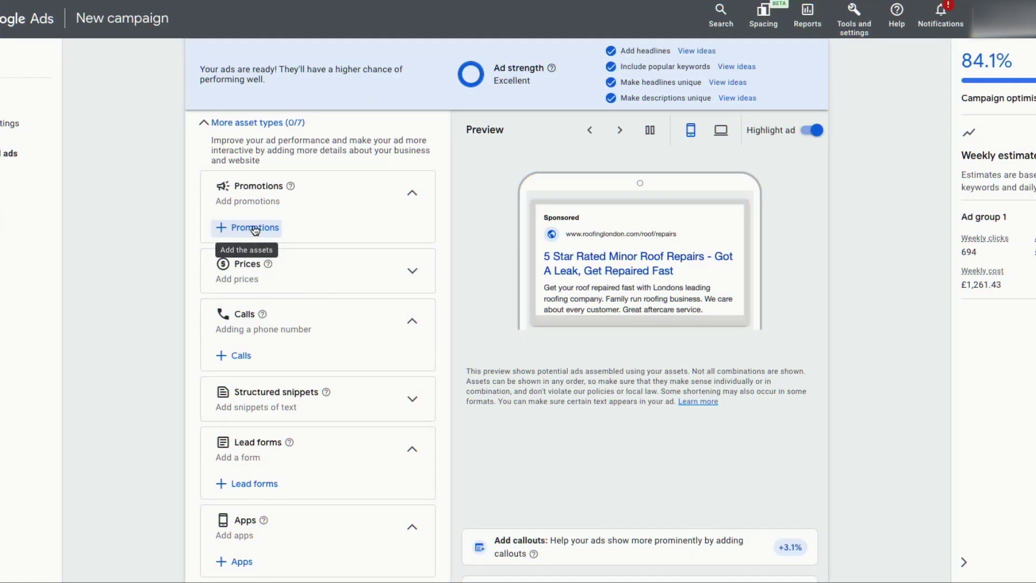
Step: Create a Percent discount promotion of 20% off for item 'In Feb'
left_click(252, 227)
left_click(294, 306)
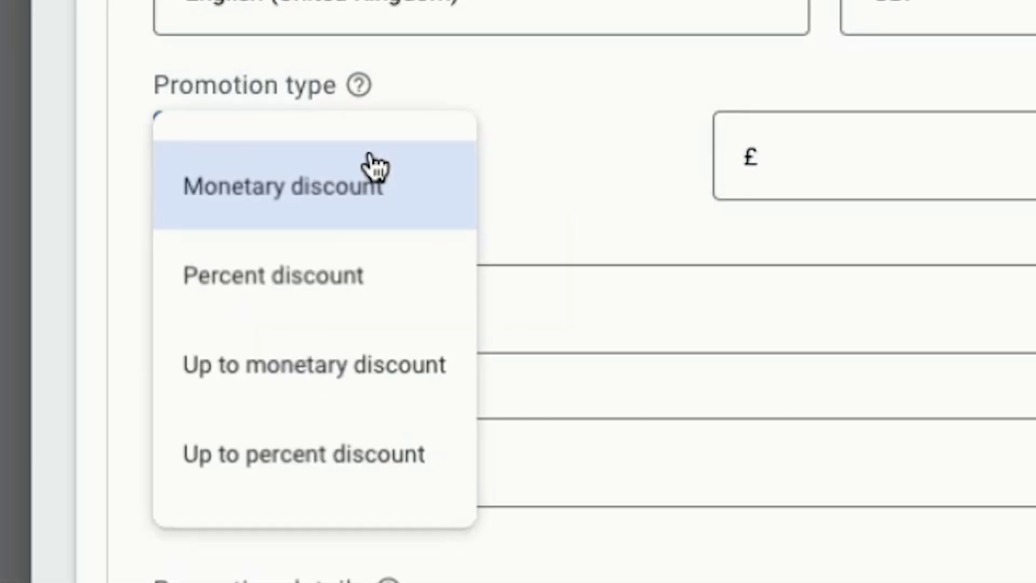
left_click(258, 356)
left_click(798, 164)
type("20")
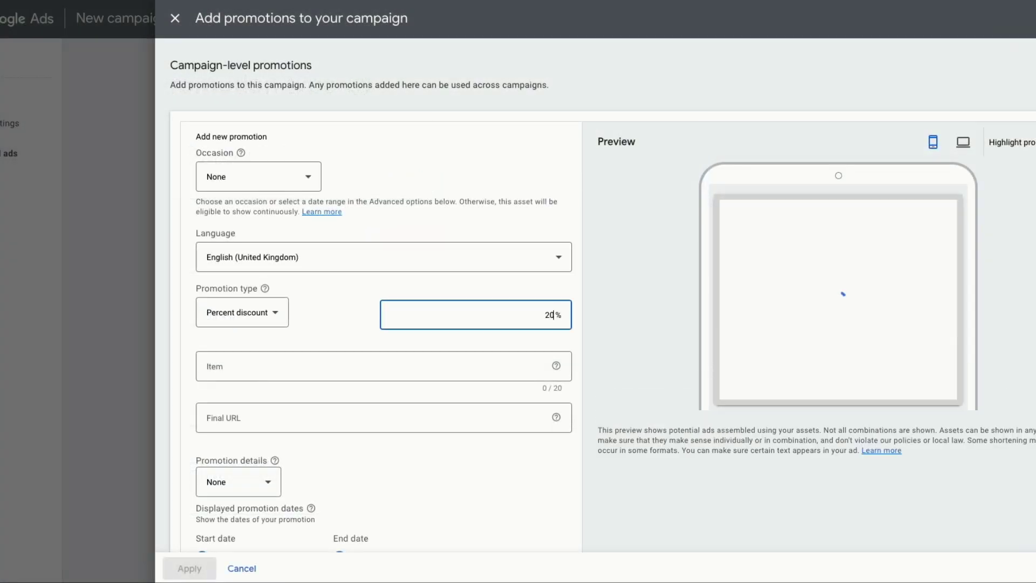
type("In Feb")
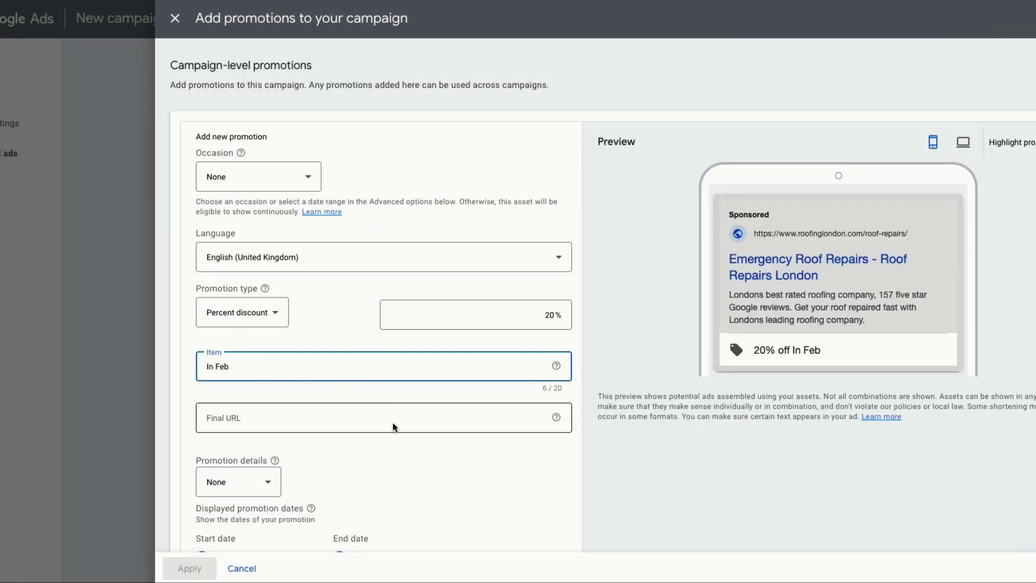
scroll(388, 497, "down", 2)
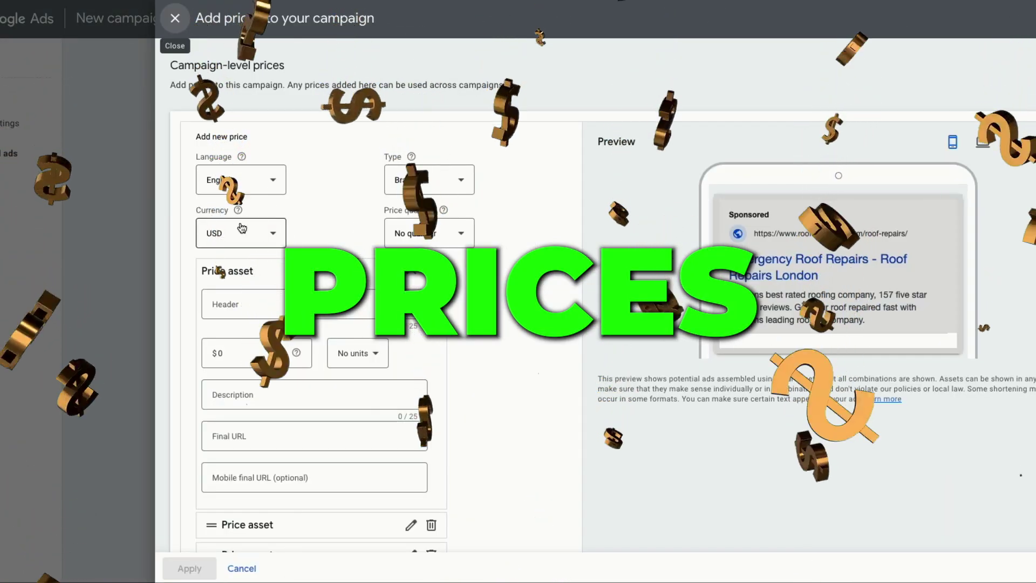
Step: Add a 150 GBP price for Roof Surveys
left_click(241, 228)
scroll(237, 367, "up", 10)
left_click(257, 352)
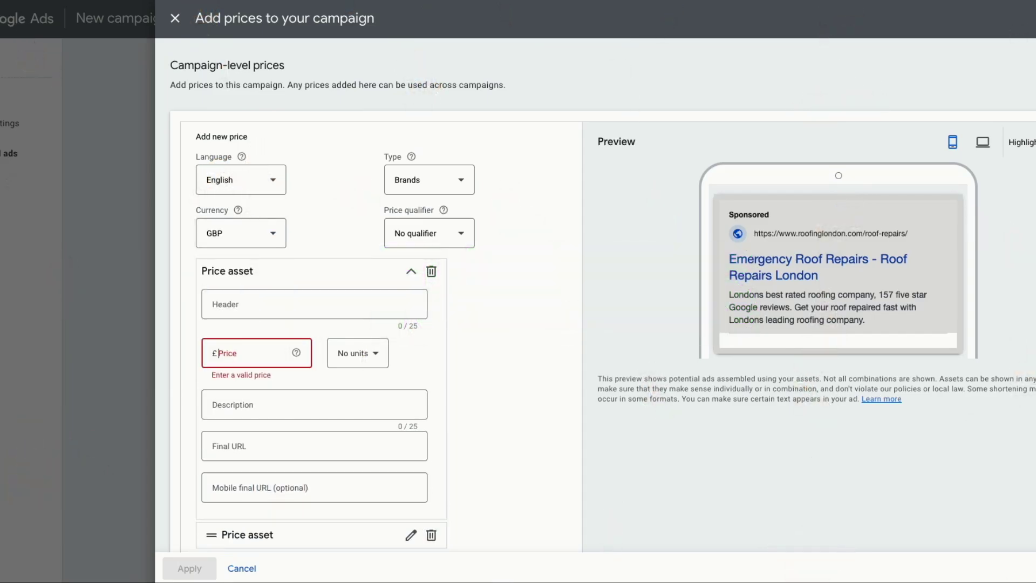
type("150")
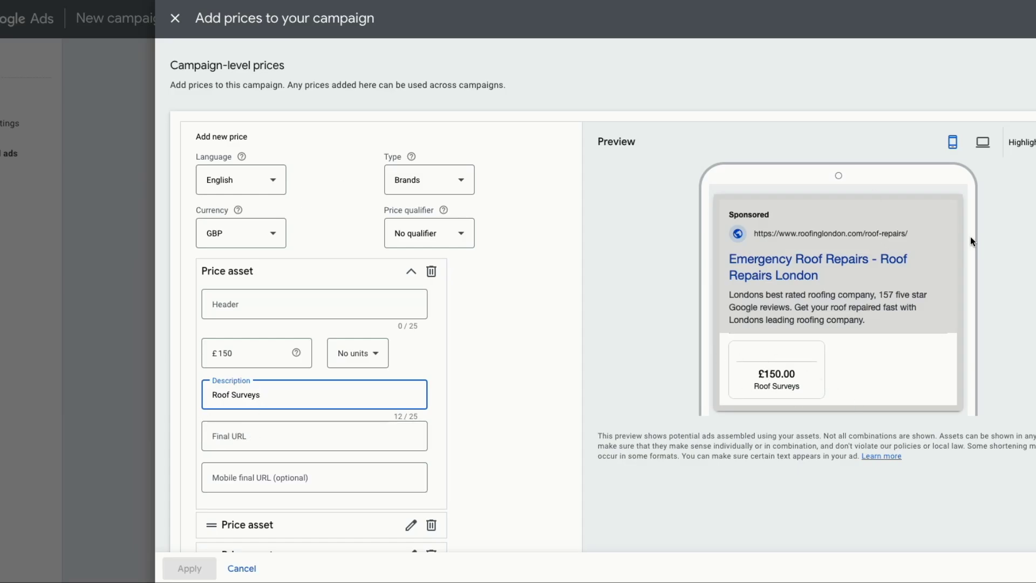
scroll(515, 384, "down", 3)
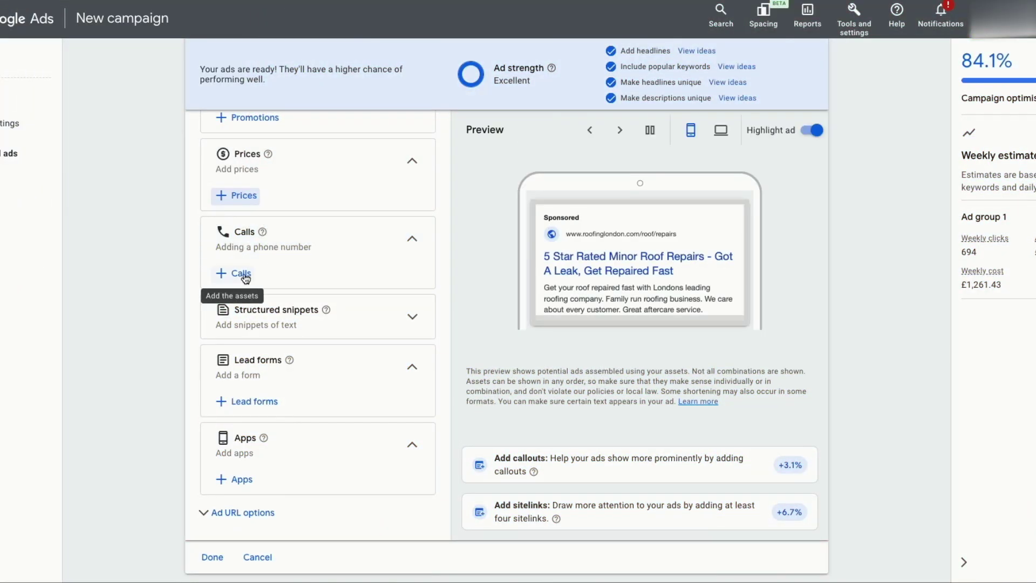
Step: Start a call asset with United Kingdom as the phone number's country
left_click(245, 276)
left_click(258, 169)
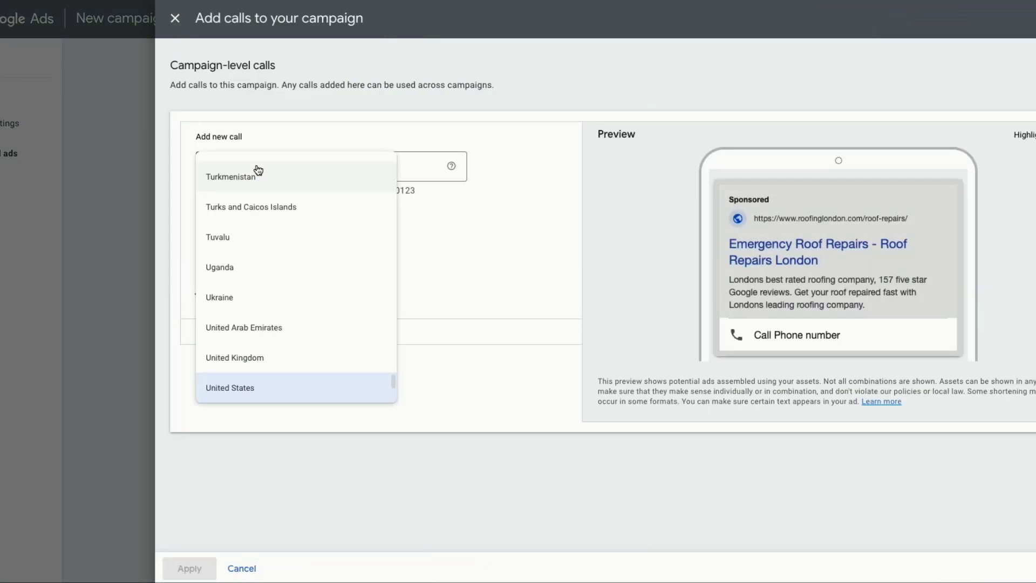
left_click(248, 353)
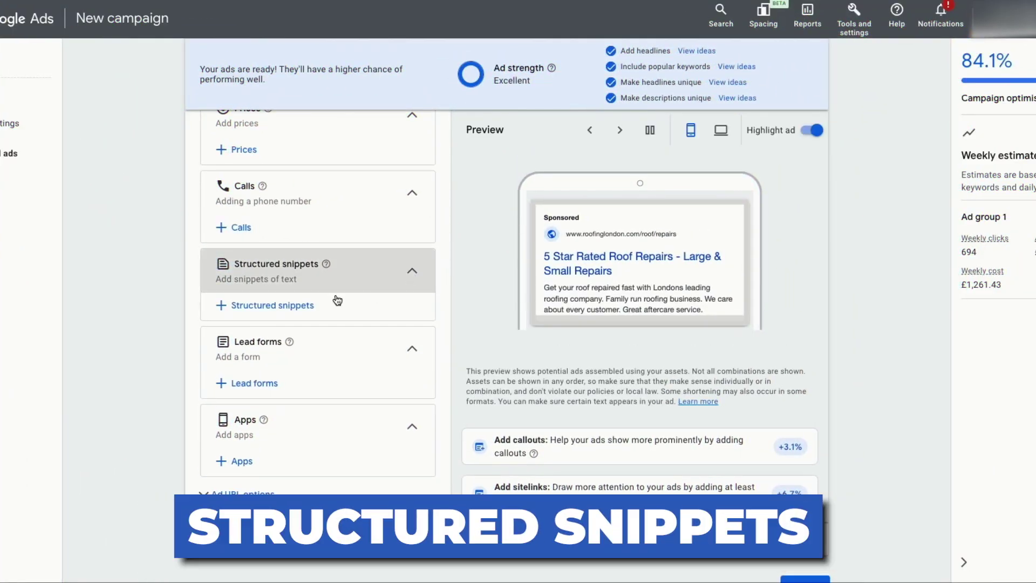
Step: Glance at structured snippets, finish the ad, and advance to the budget step showing the £180.20 recommendation
left_click(276, 304)
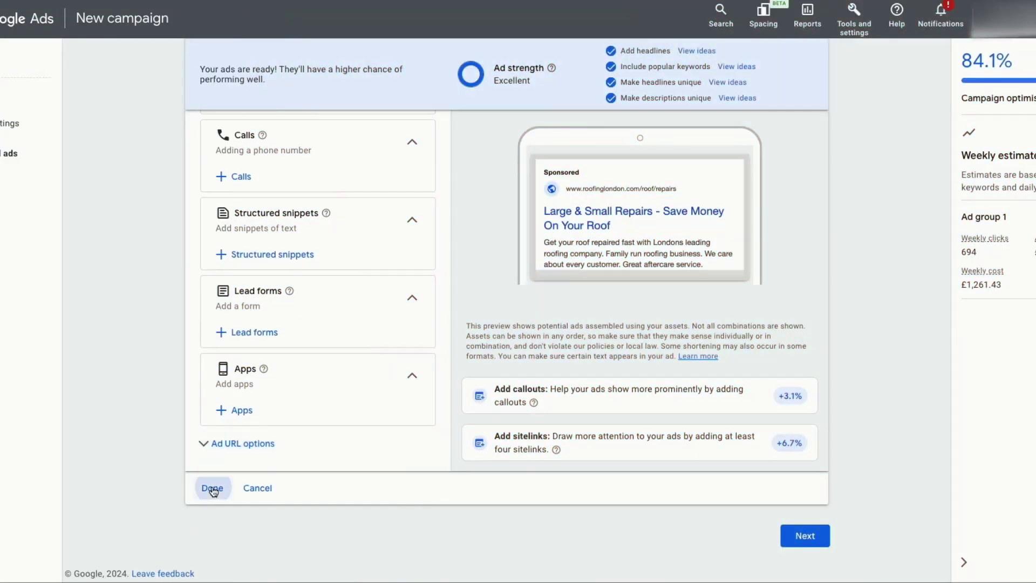
left_click(208, 488)
left_click(818, 538)
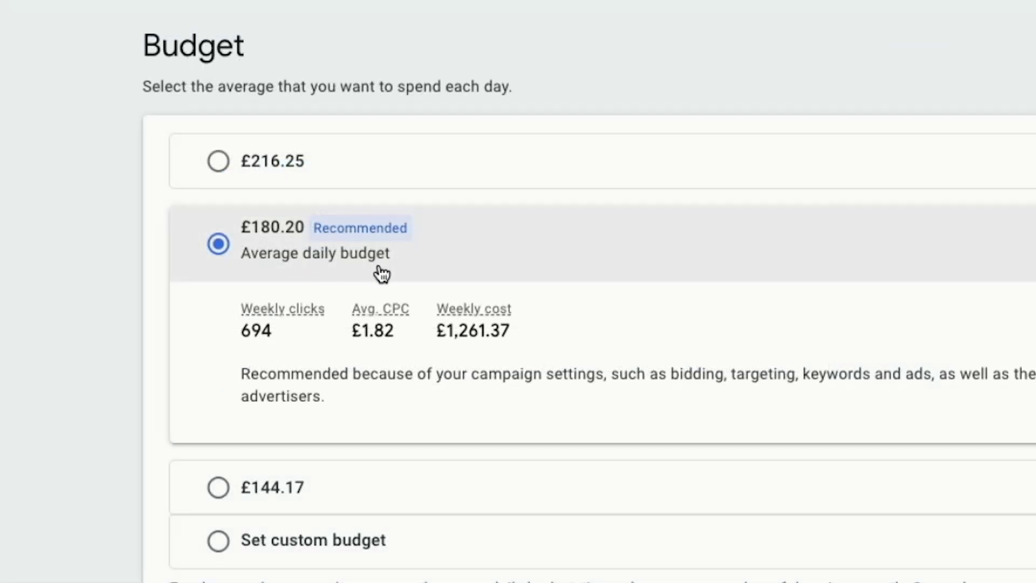
left_click_drag(518, 328, 447, 330)
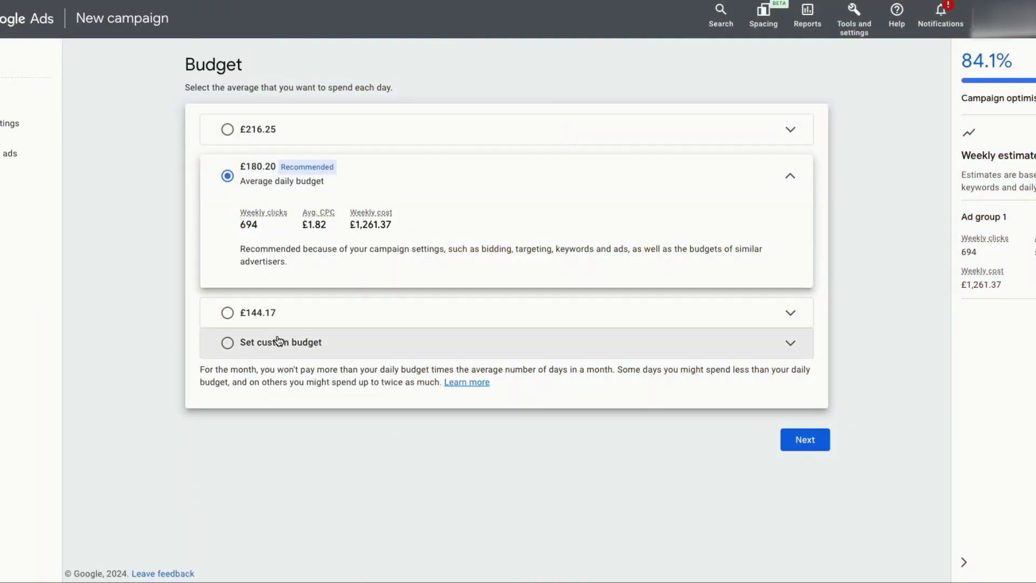
Step: Keep the £180.20 daily budget and review Roofing London's overview and settings before publishing
left_click(809, 445)
scroll(361, 397, "down", 1)
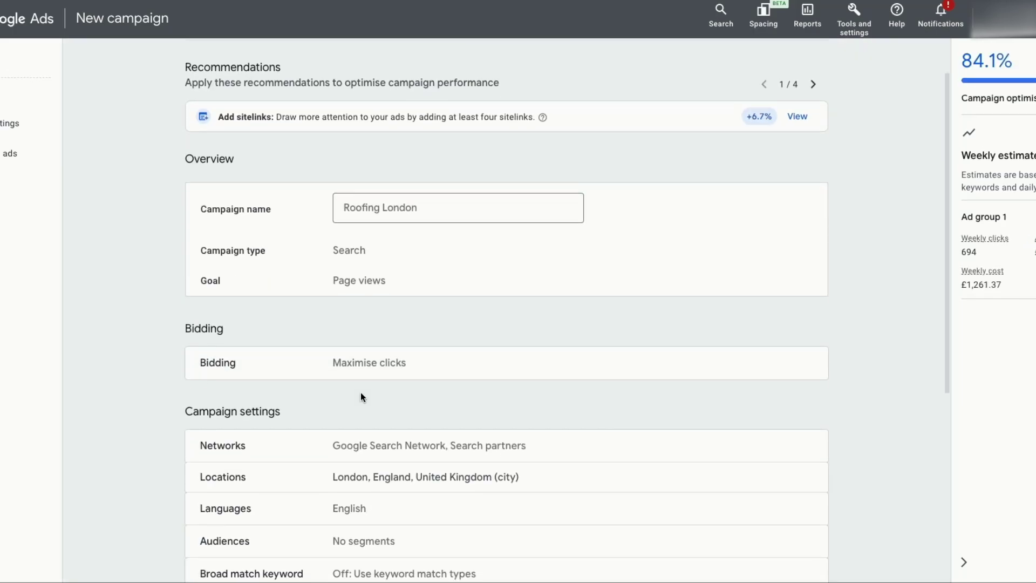
scroll(360, 397, "down", 5)
scroll(358, 270, "up", 6)
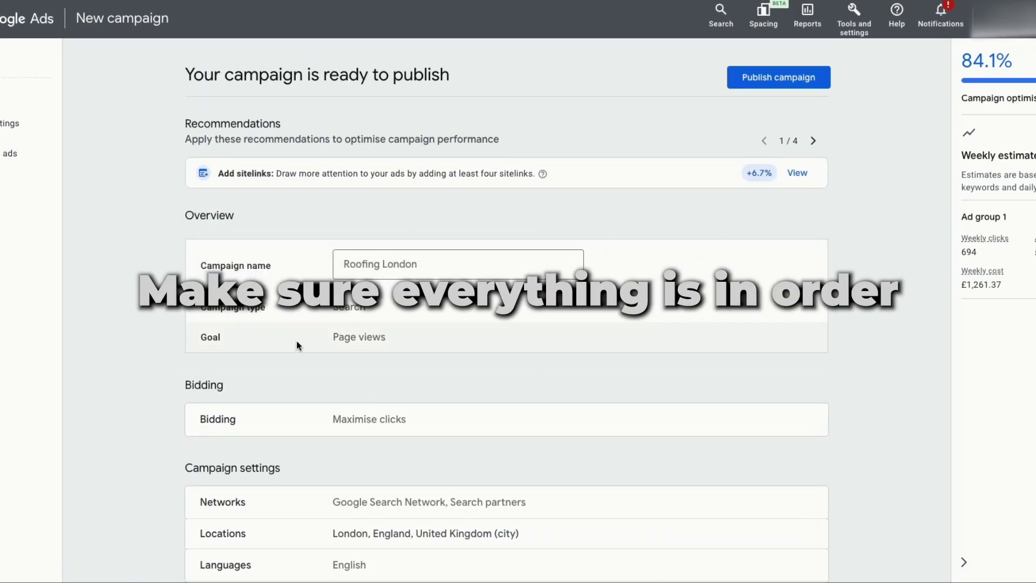